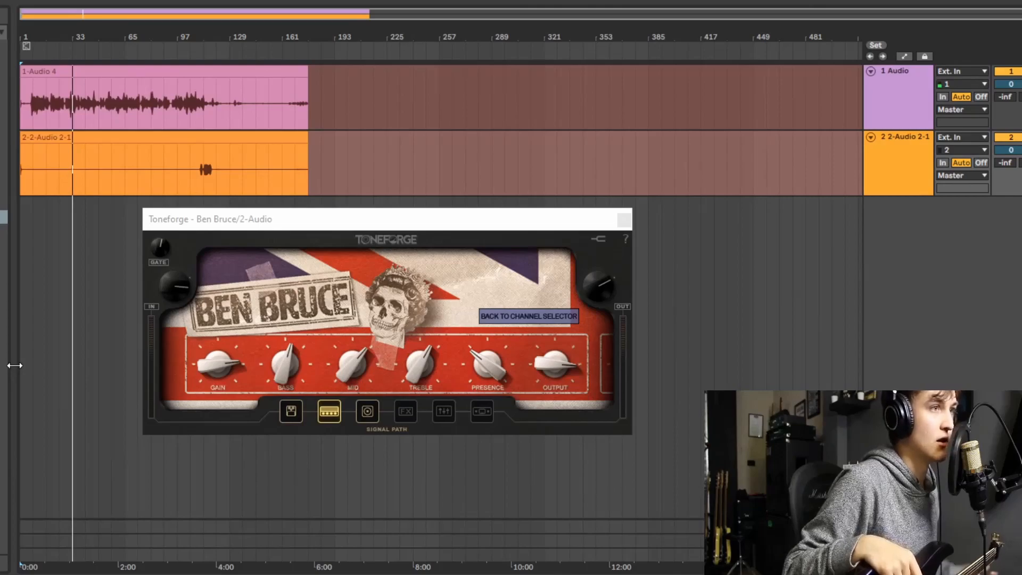
- Tour the plugin's signal path: overdrive pedal, amp, cabinet, effects, parametric EQ and limiter
click(294, 410)
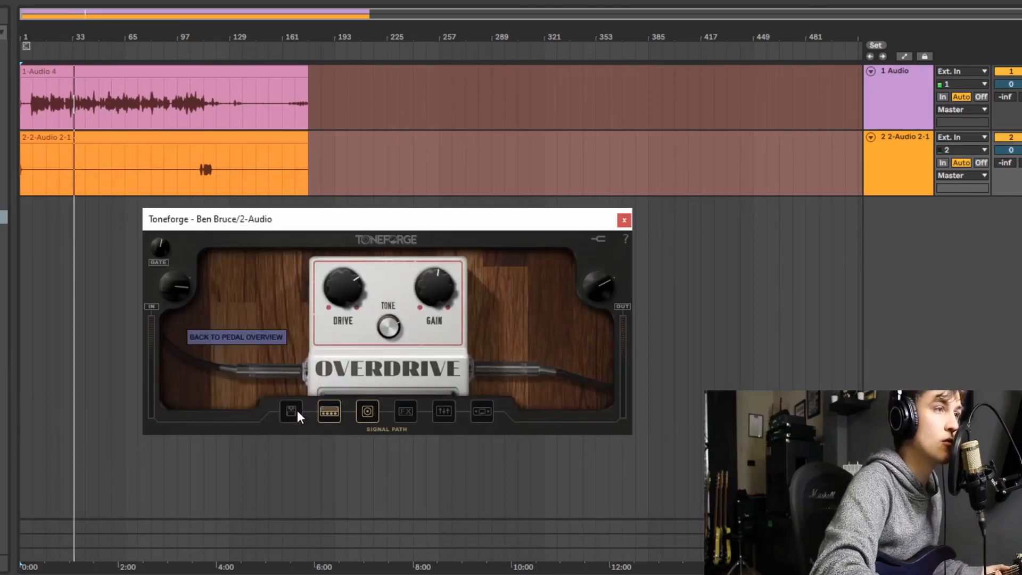
click(329, 411)
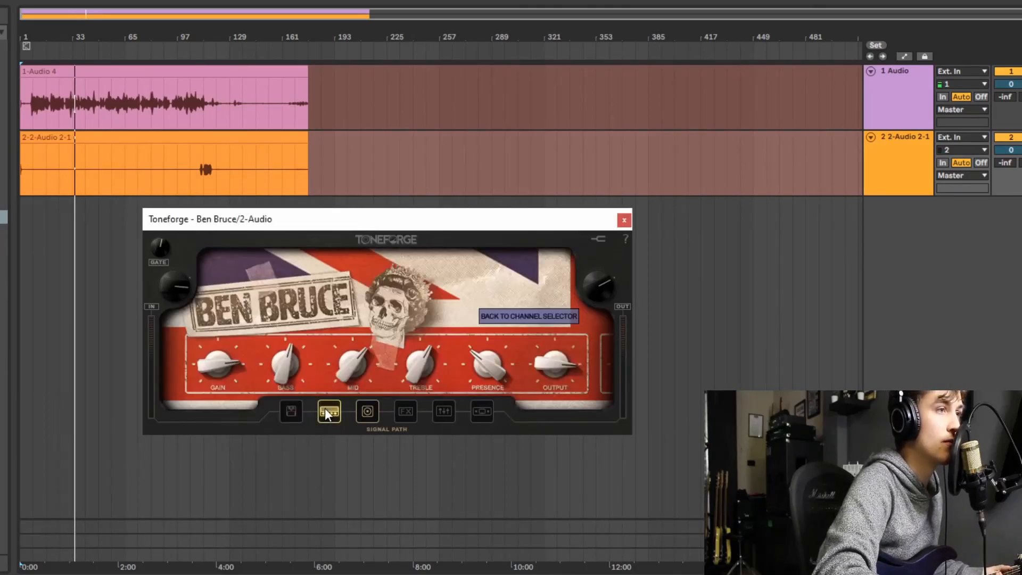
click(362, 412)
click(404, 411)
click(440, 412)
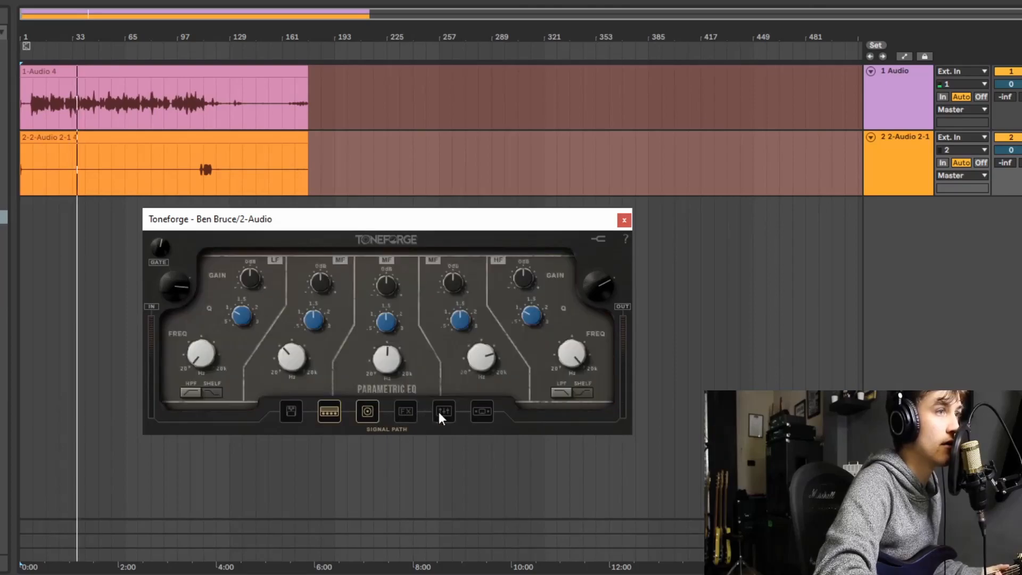
click(482, 412)
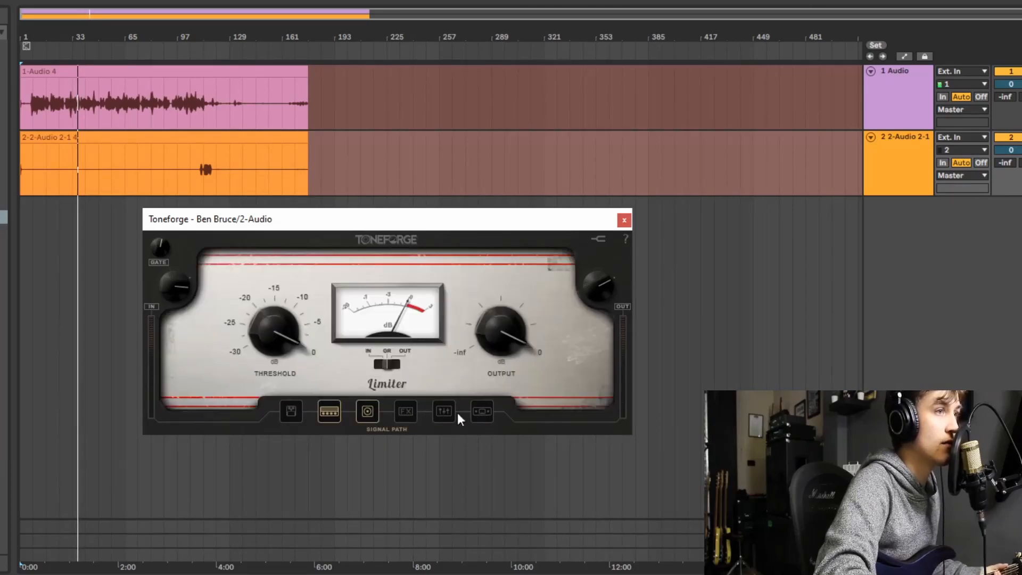
- Examine each signal path section from the overdrive pedal to the limiter, including the overview of the effects pedals
click(338, 413)
click(292, 409)
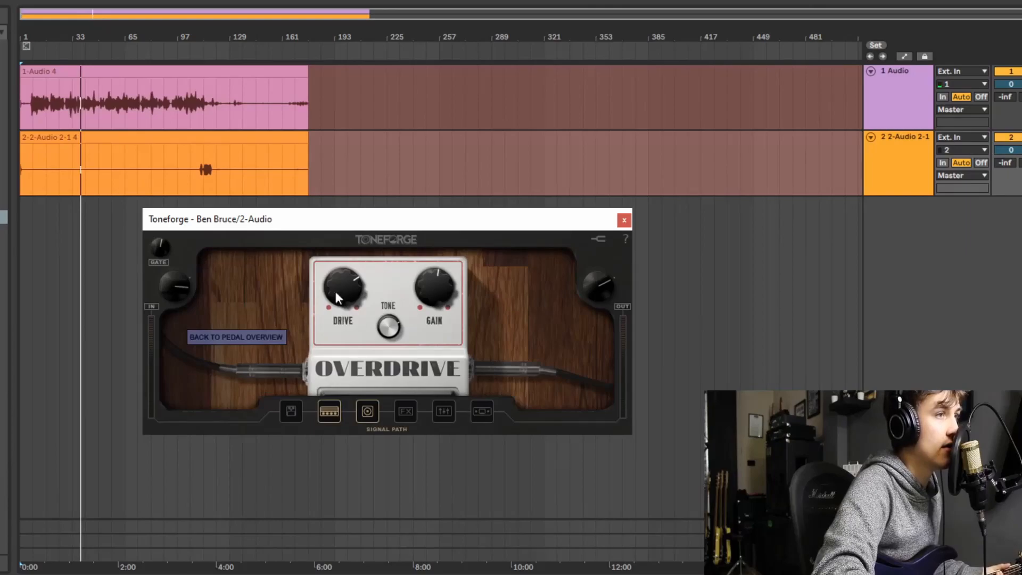
click(238, 336)
click(331, 412)
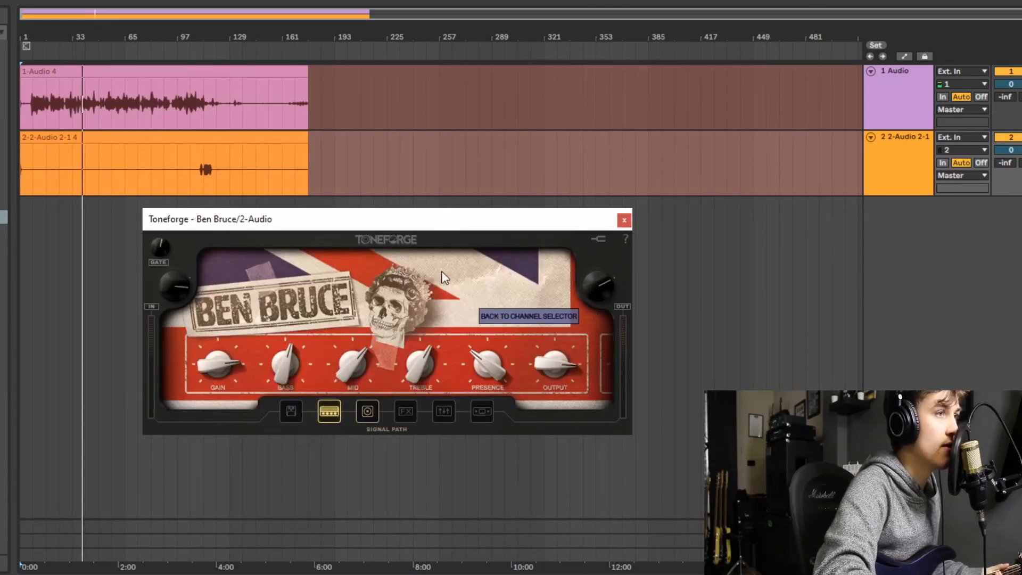
click(367, 411)
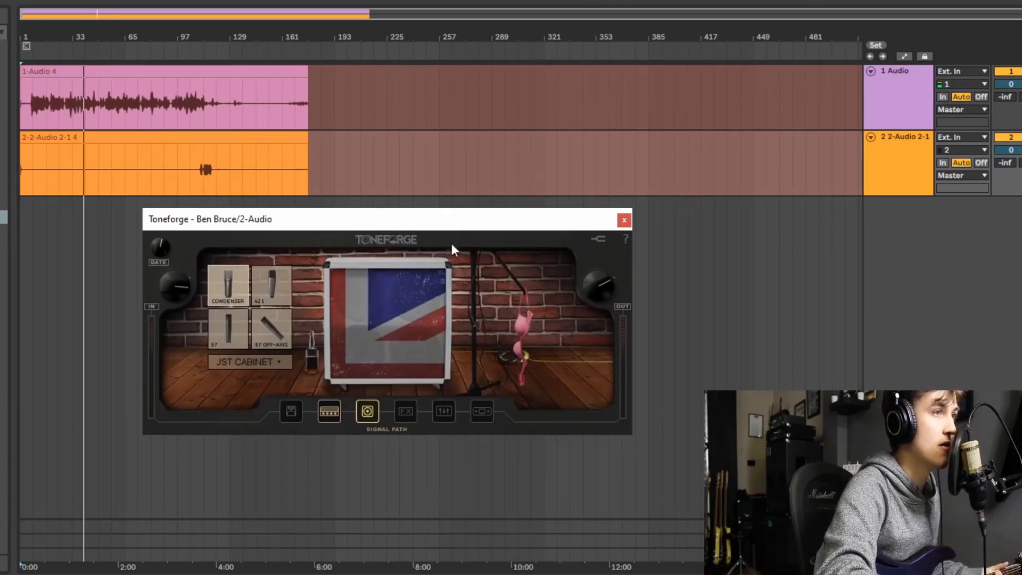
click(404, 411)
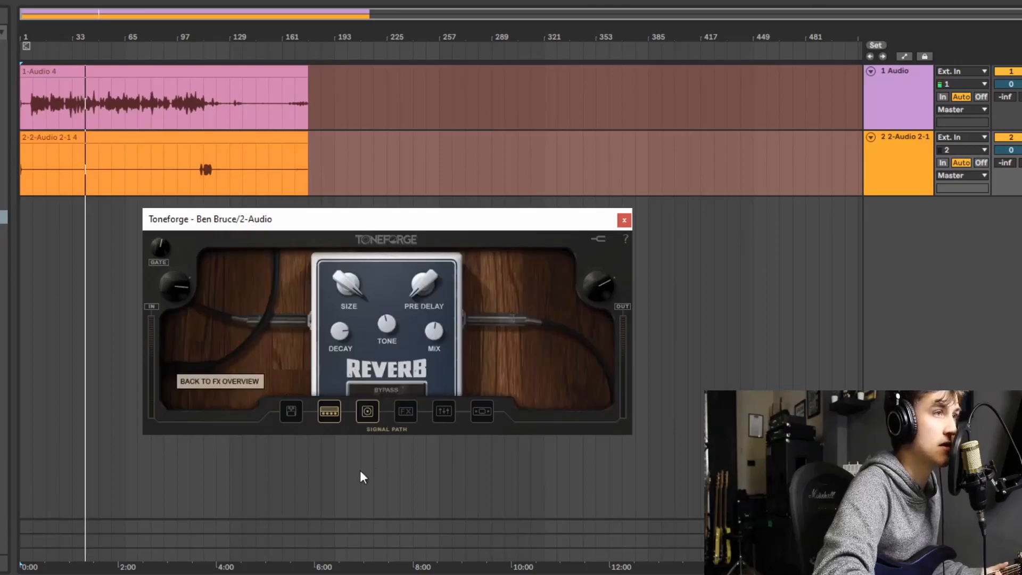
click(224, 378)
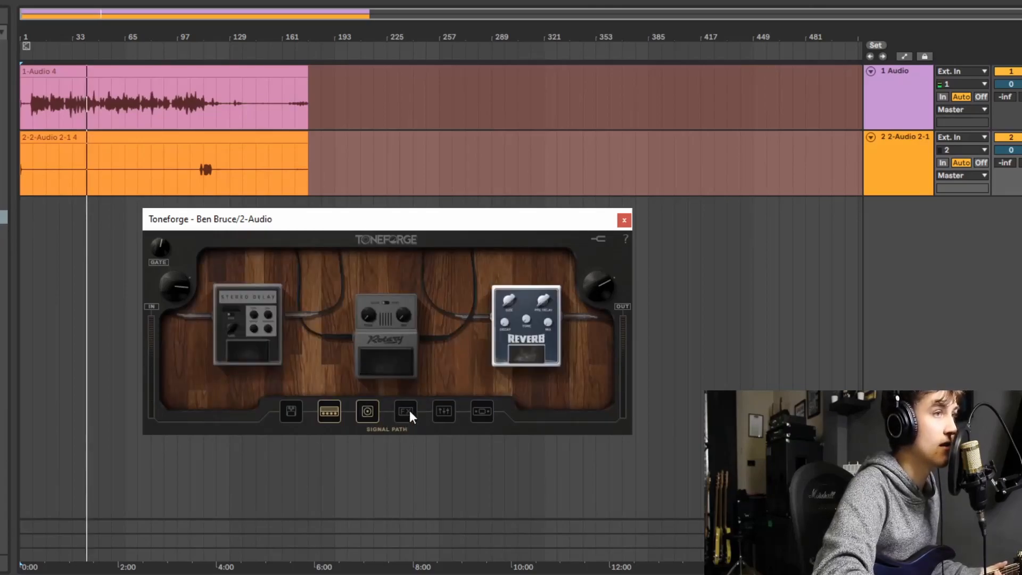
click(442, 411)
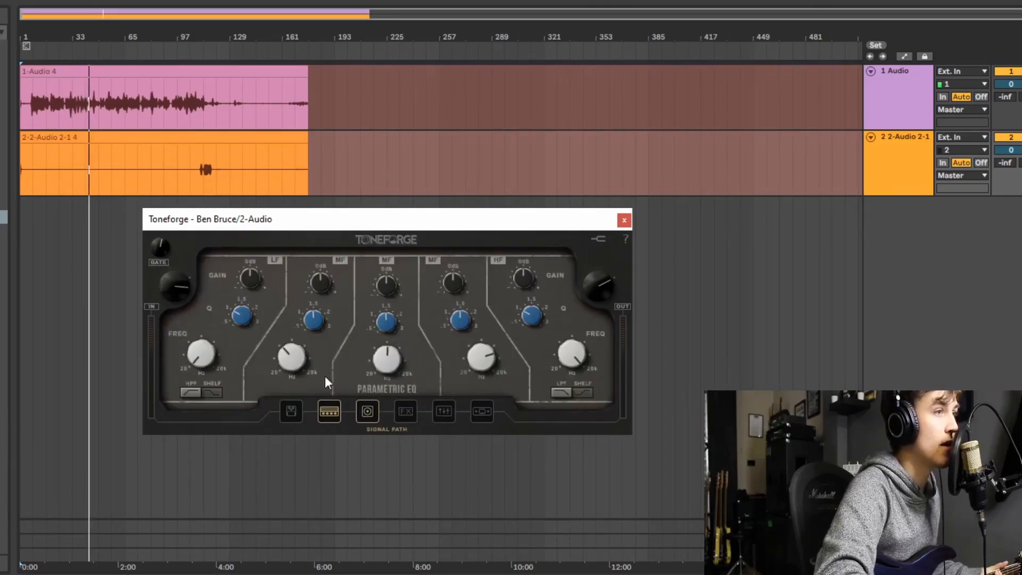
click(473, 413)
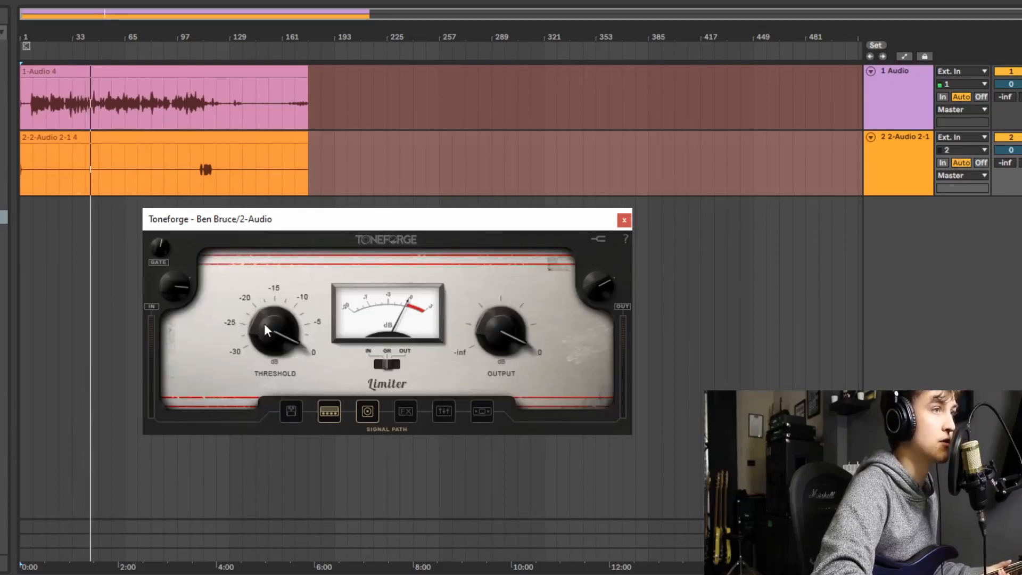
- Revisit the parametric EQ, cabinet and effects sections, and open the Reverb pedal's controls
click(451, 410)
click(405, 410)
click(374, 409)
click(439, 412)
click(413, 405)
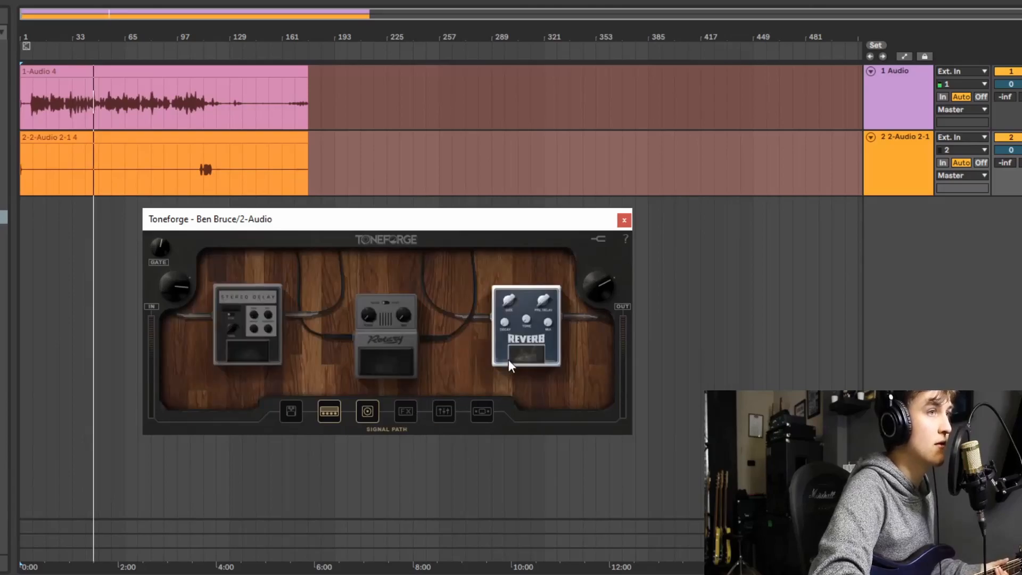
click(509, 359)
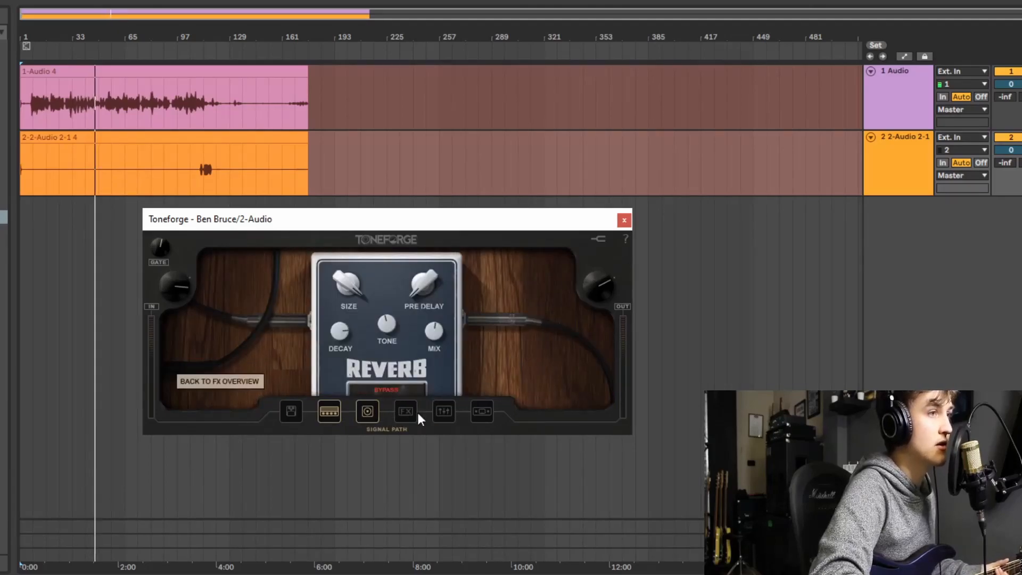
- Step back and forth through the cabinet, amp, pedal, effects and EQ sections, finishing on the amp
click(367, 414)
click(322, 411)
click(297, 411)
click(329, 410)
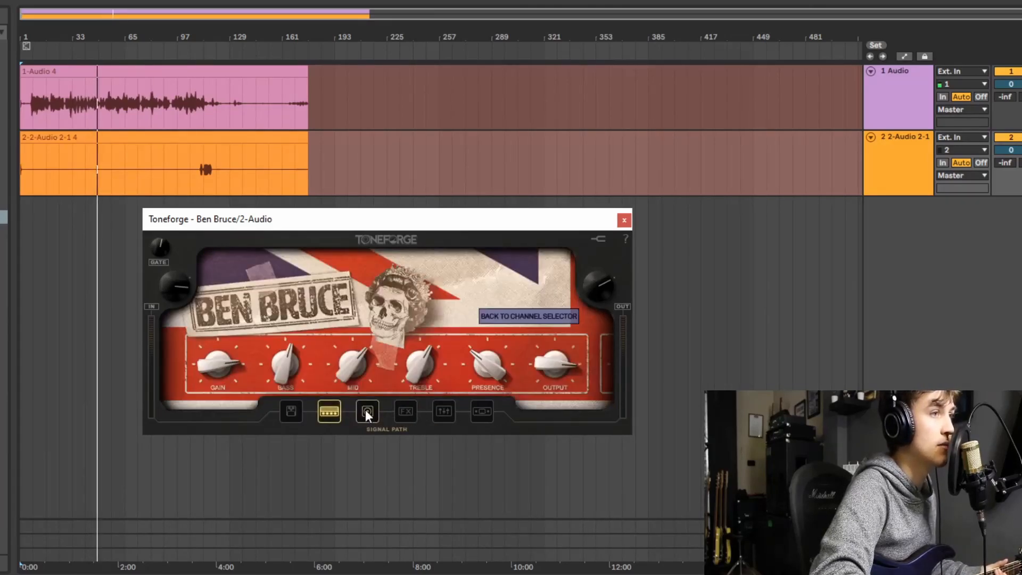
click(366, 411)
click(405, 411)
click(444, 411)
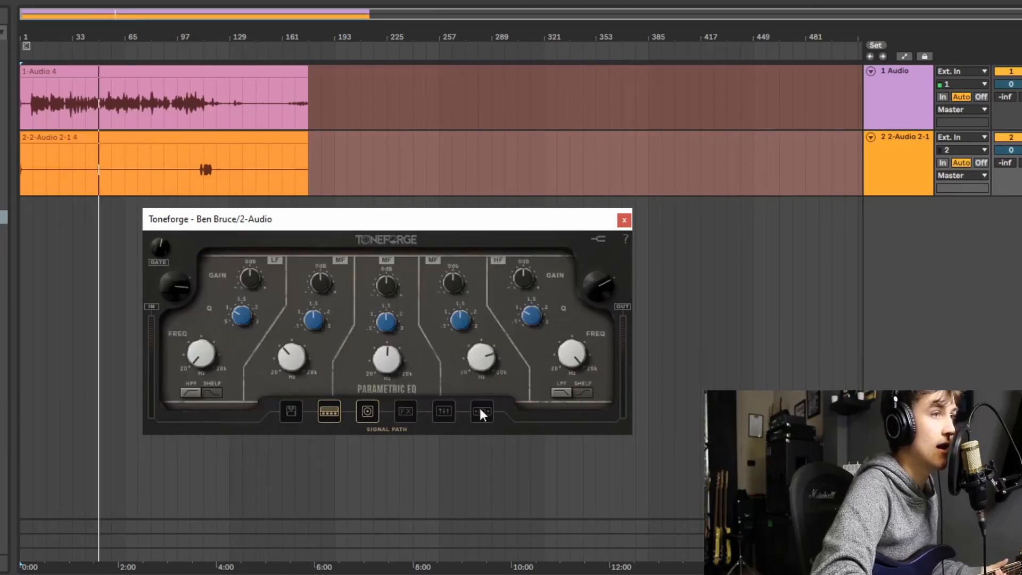
click(410, 412)
click(367, 411)
click(330, 410)
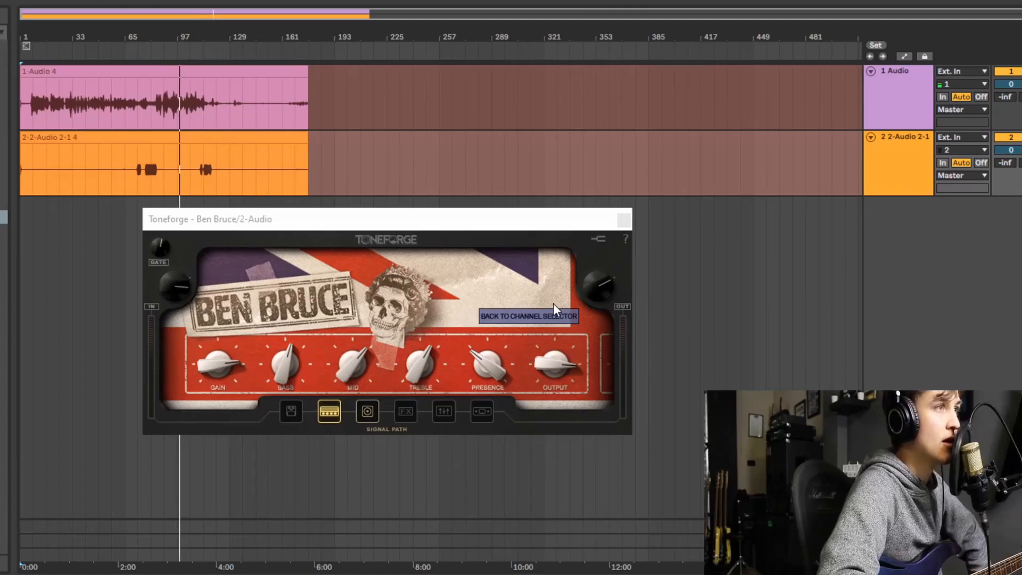
- Reposition the plugin window, and turn the noise gate down and back up to about its midpoint
drag(404, 215, 336, 221)
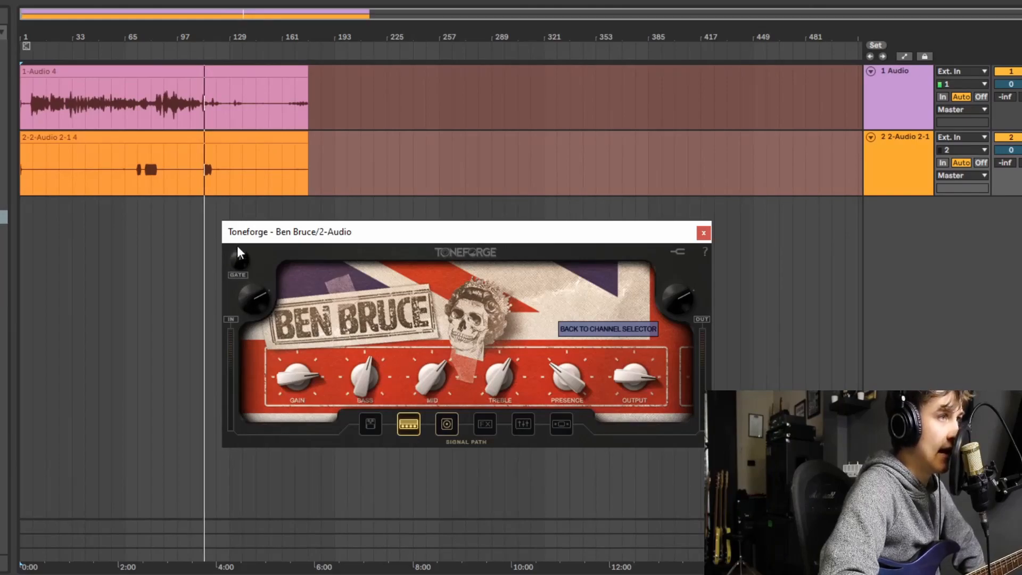
drag(238, 257, 228, 301)
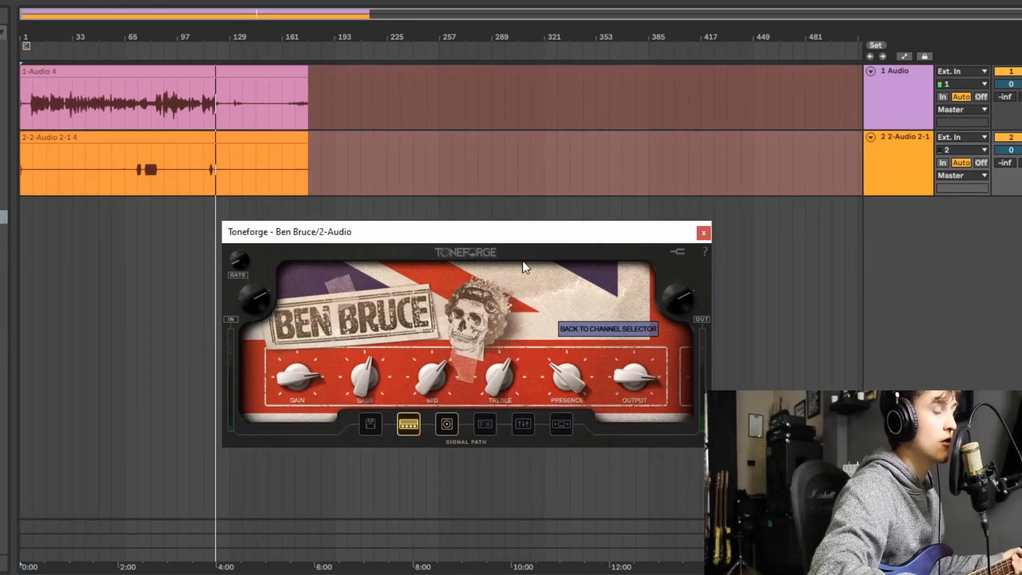
drag(232, 264, 231, 244)
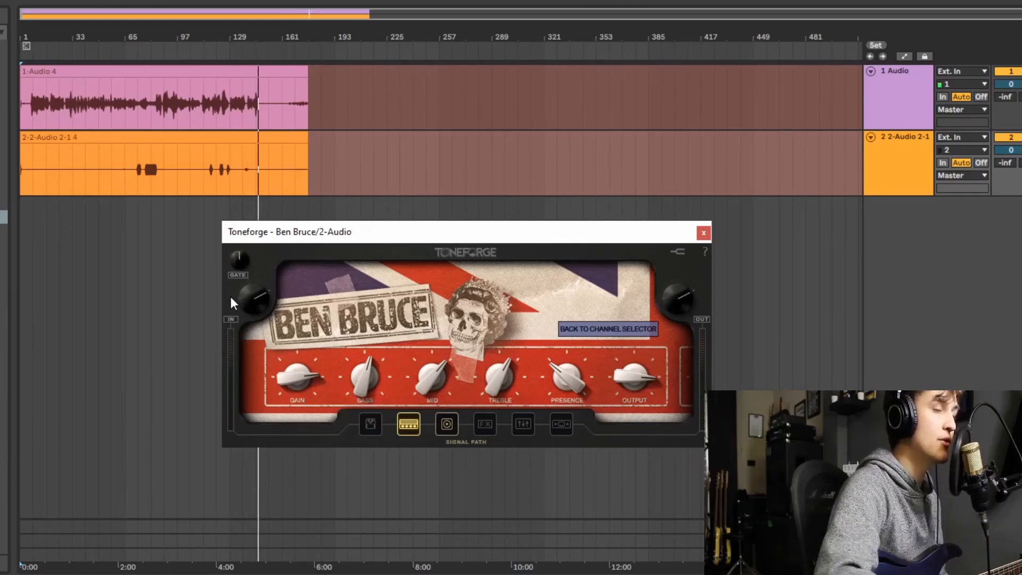
- Raise the plugin's input level and shift the plugin window slightly higher
mouse_move(249, 299)
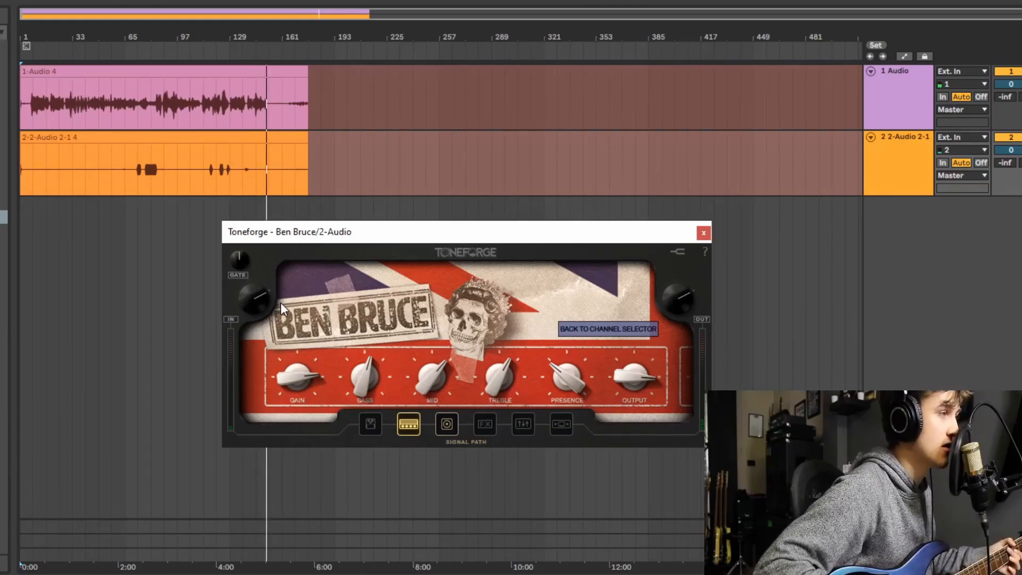
drag(241, 298, 241, 288)
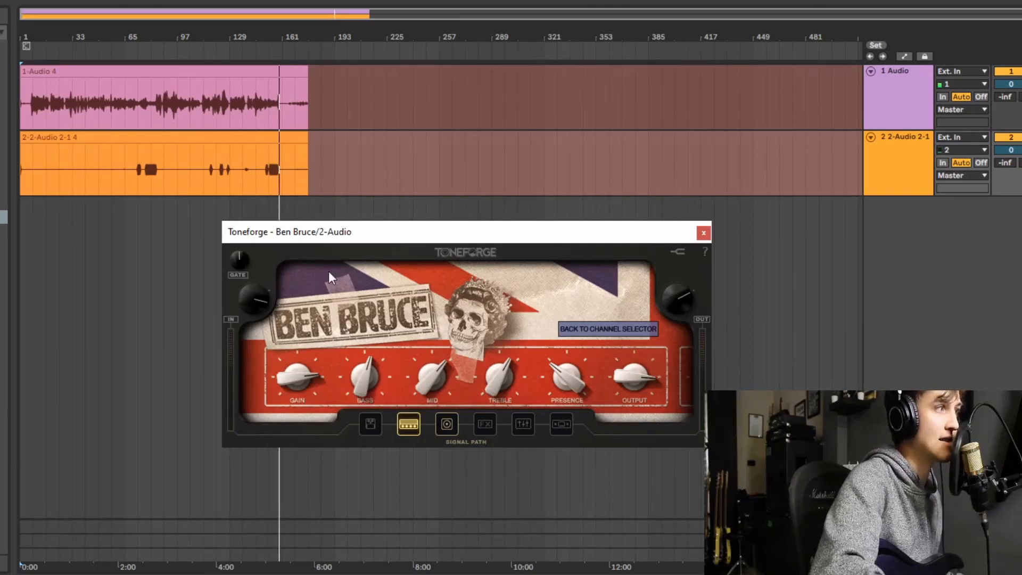
drag(400, 237, 358, 196)
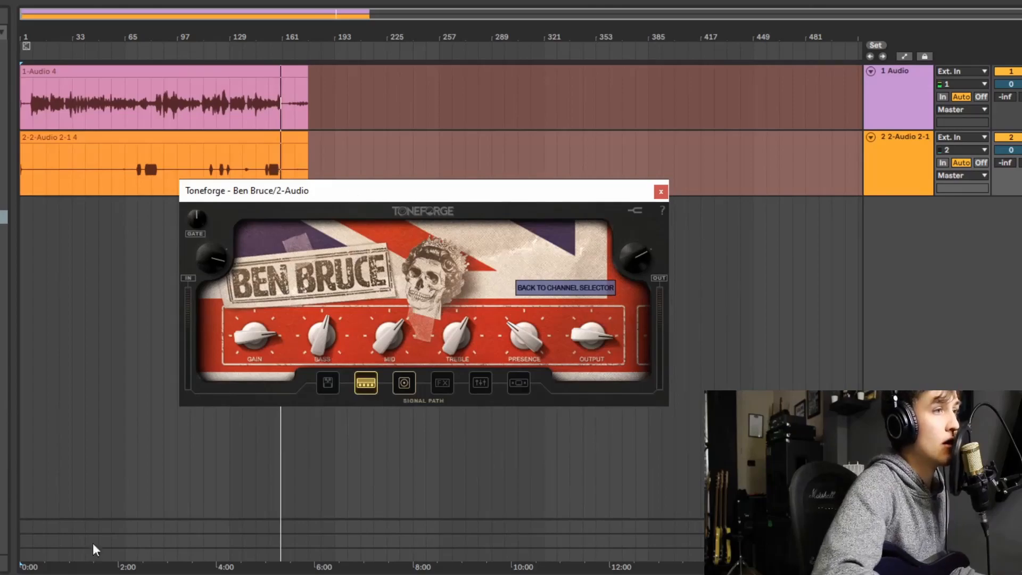
- Audition the 57, 421 and 57 Off-Axis cabinet microphones, return to Condenser, and check the available cabinet types
click(404, 382)
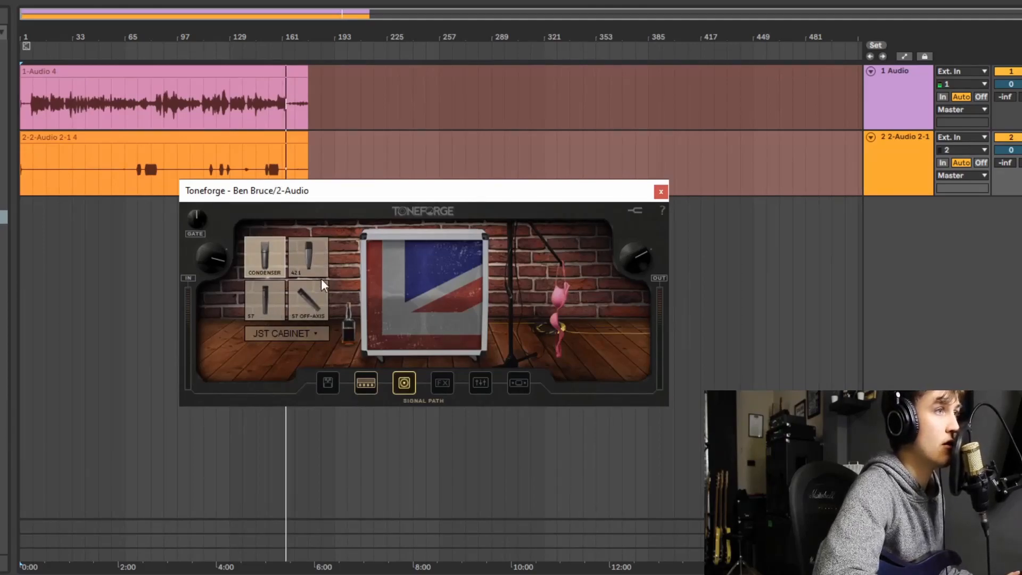
click(265, 294)
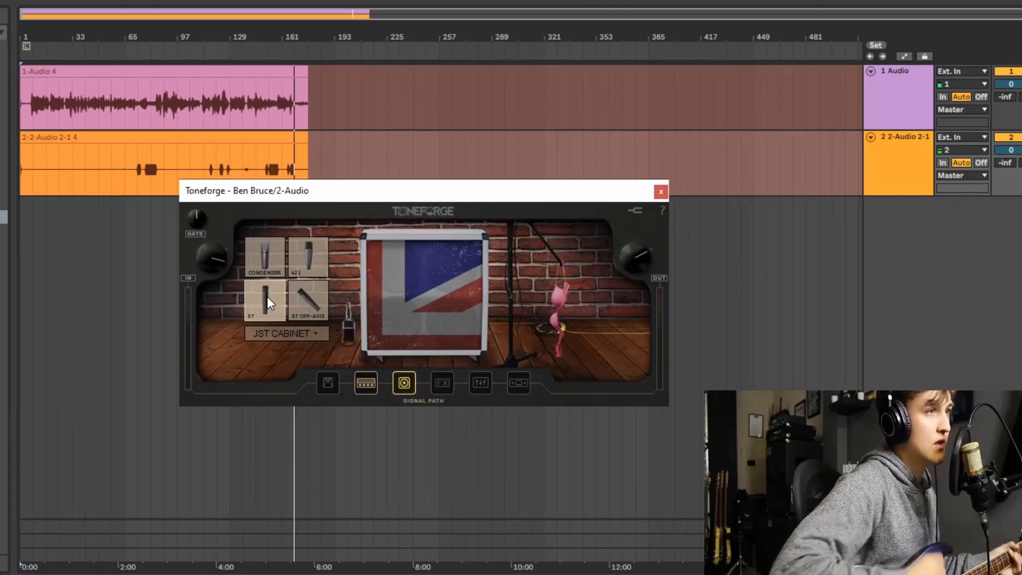
click(311, 255)
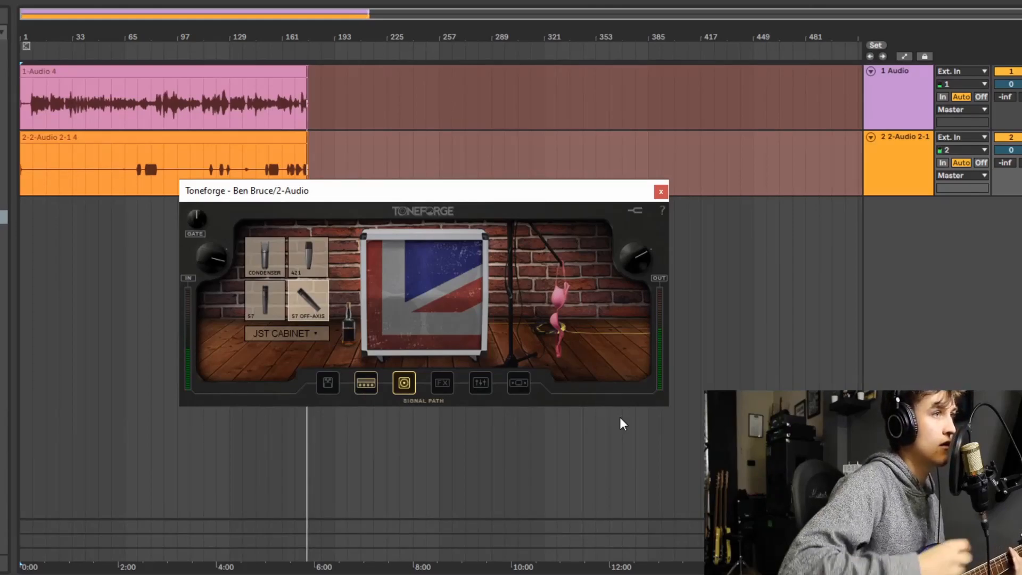
click(269, 250)
click(315, 333)
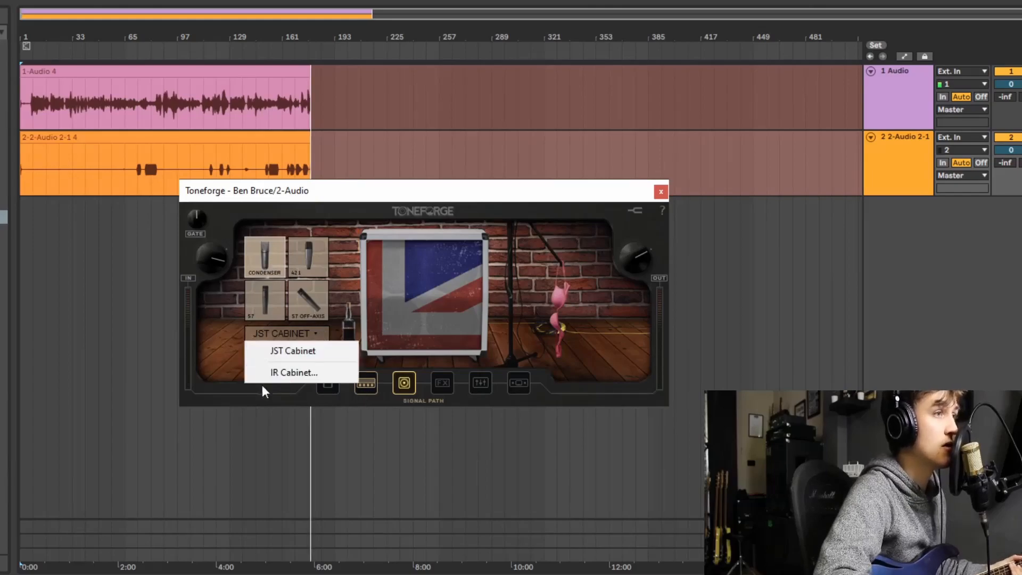
click(527, 278)
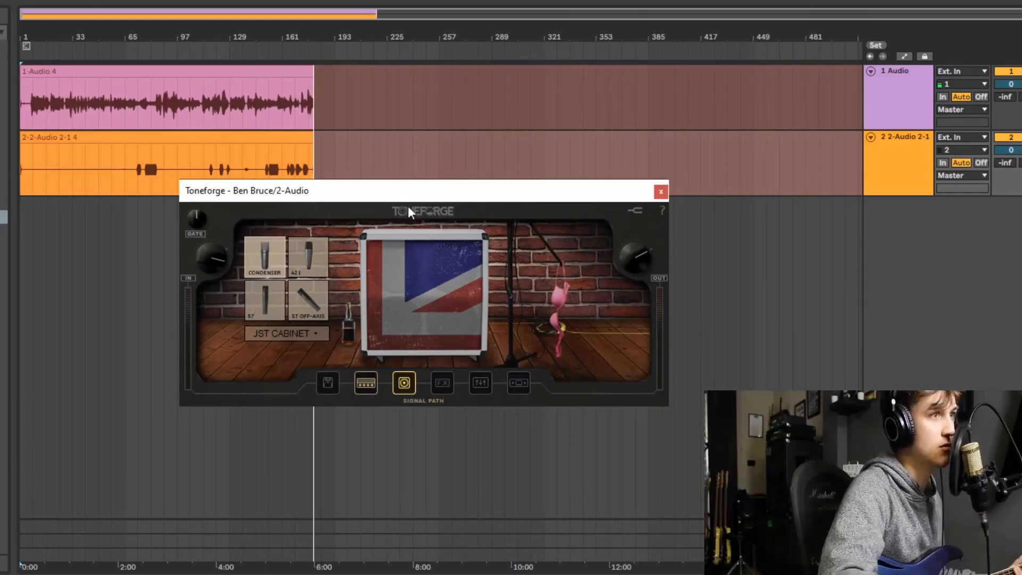
- Audition the amp's Clean channel through the channel switcher and return to the Lead channel
click(366, 383)
click(328, 383)
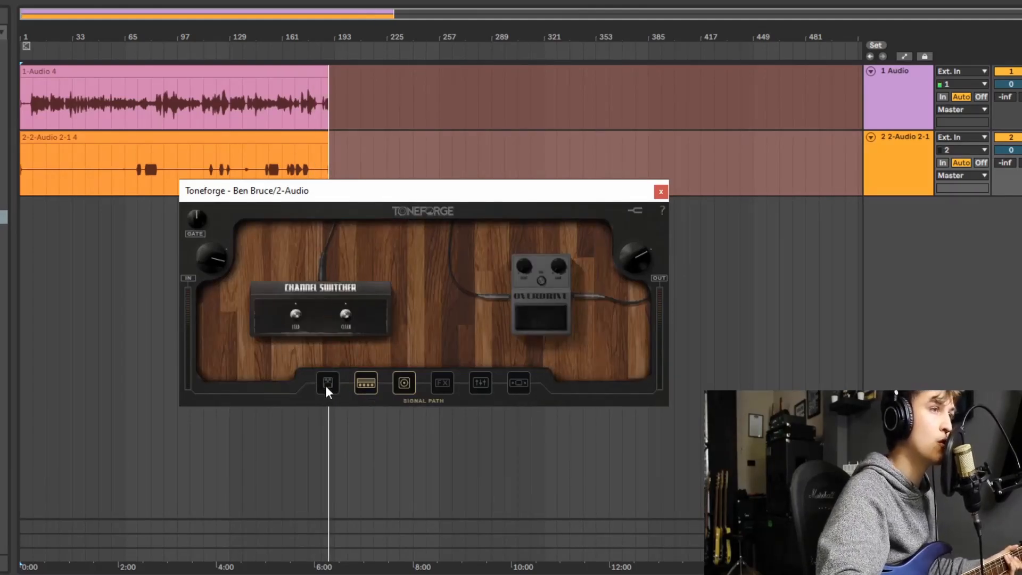
click(312, 304)
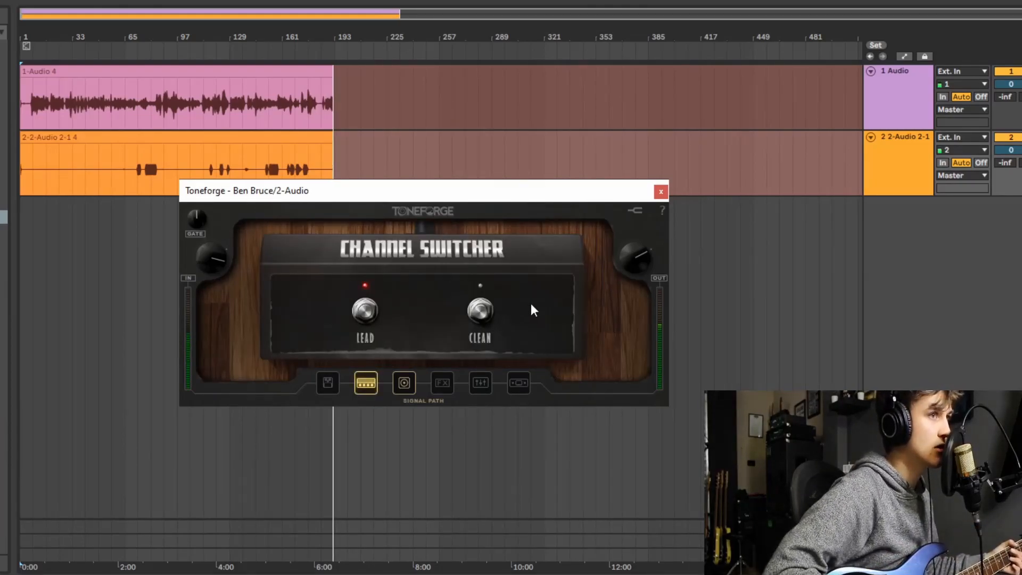
click(479, 311)
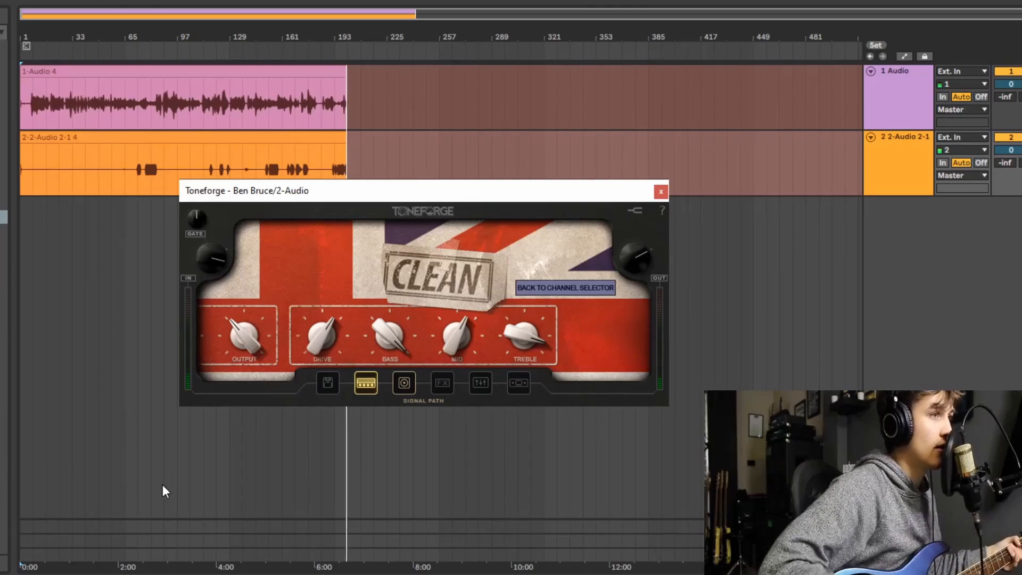
click(326, 382)
click(330, 317)
click(364, 307)
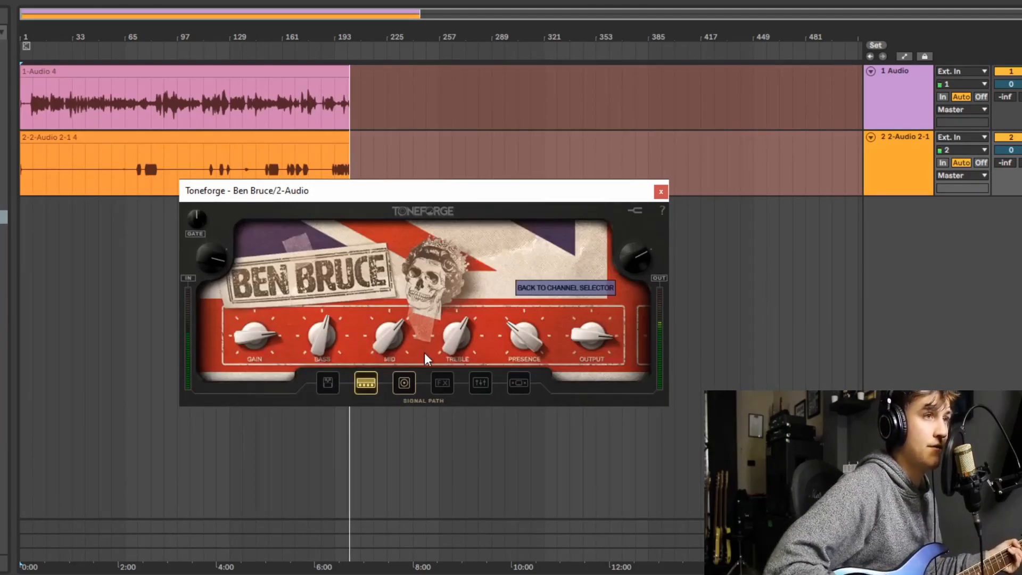
- Turn on the Overdrive pedal, open its controls, and compare the tone with the pedal section off and on
click(327, 382)
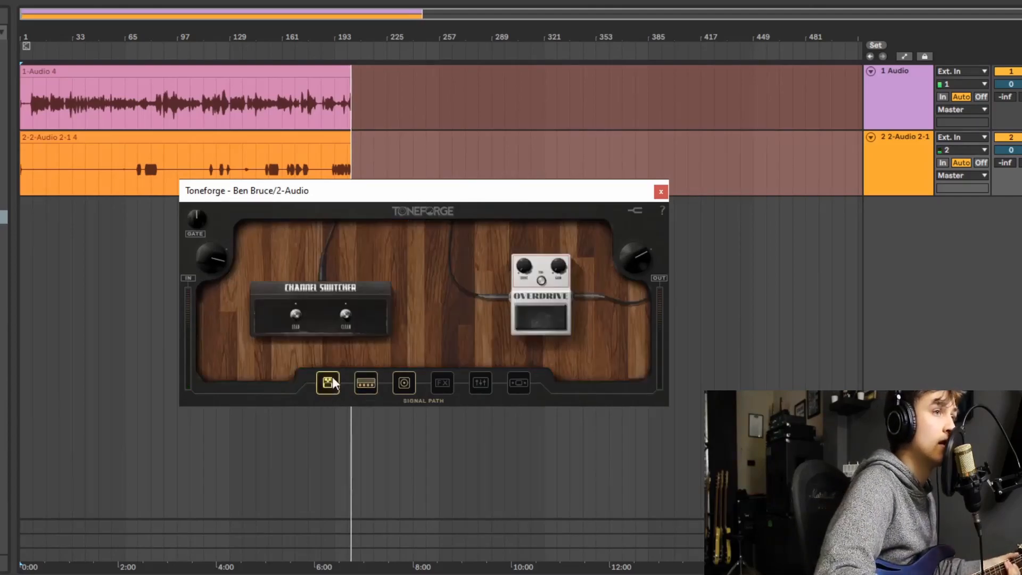
click(541, 312)
click(327, 382)
click(255, 309)
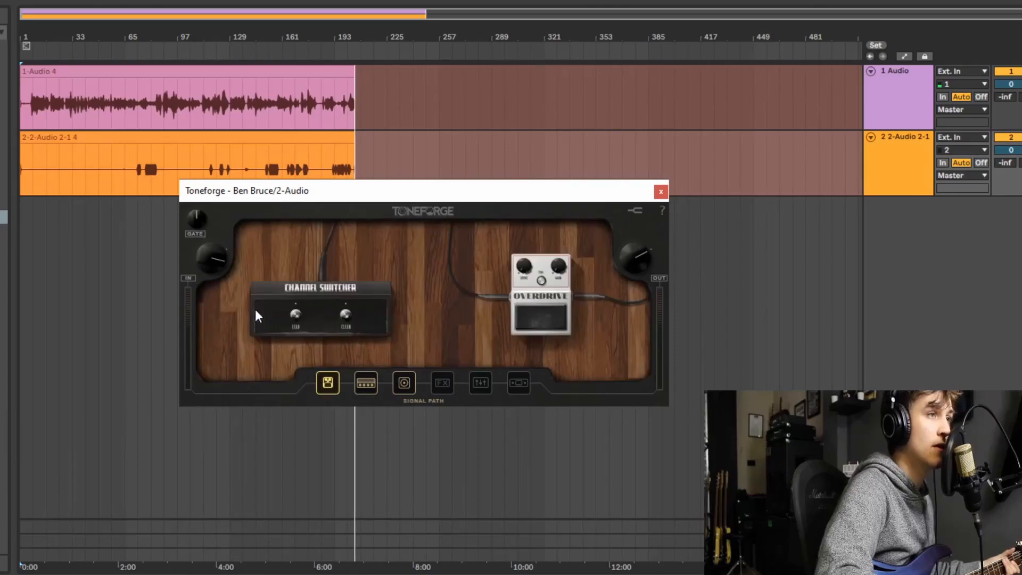
click(547, 317)
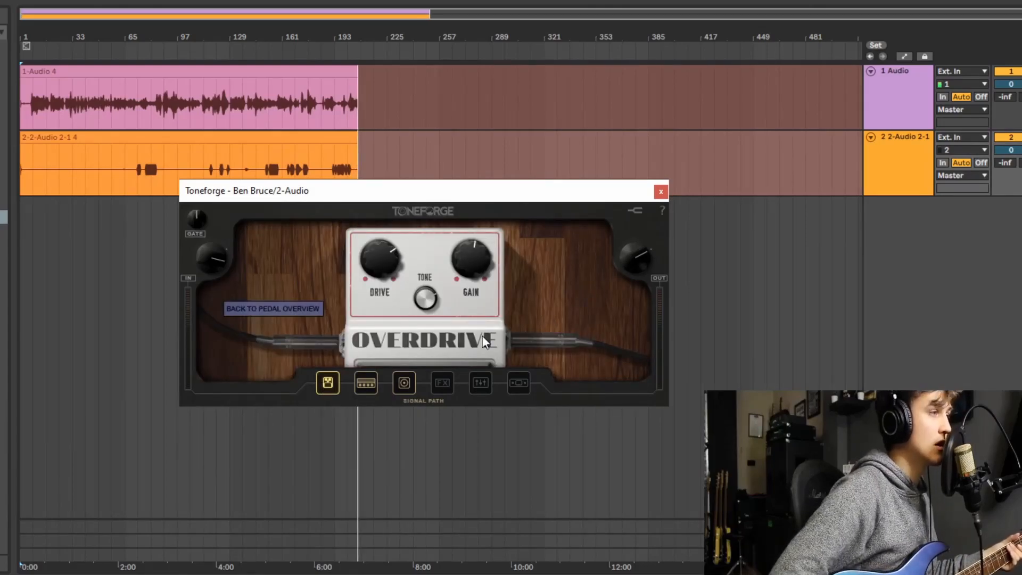
click(328, 383)
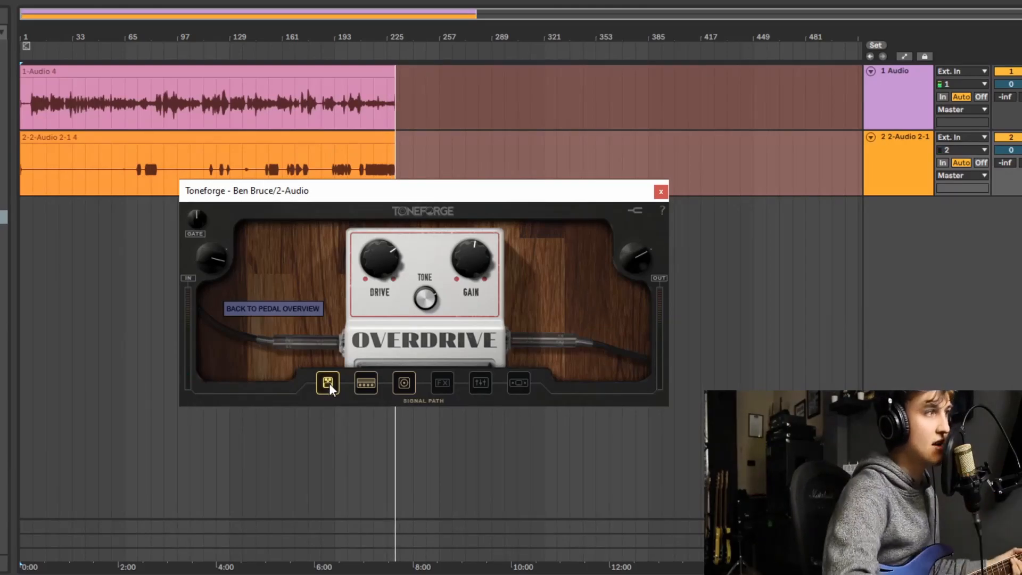
- Examine the amp and cabinet sections of the signal path and return to the Overdrive pedal
click(363, 382)
click(328, 377)
click(362, 382)
click(407, 382)
click(362, 382)
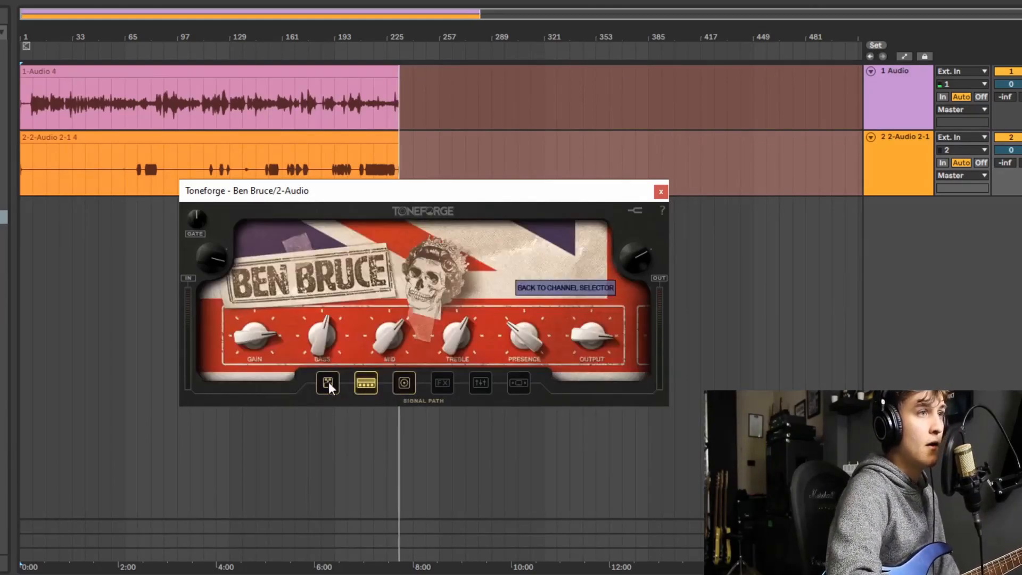
click(329, 381)
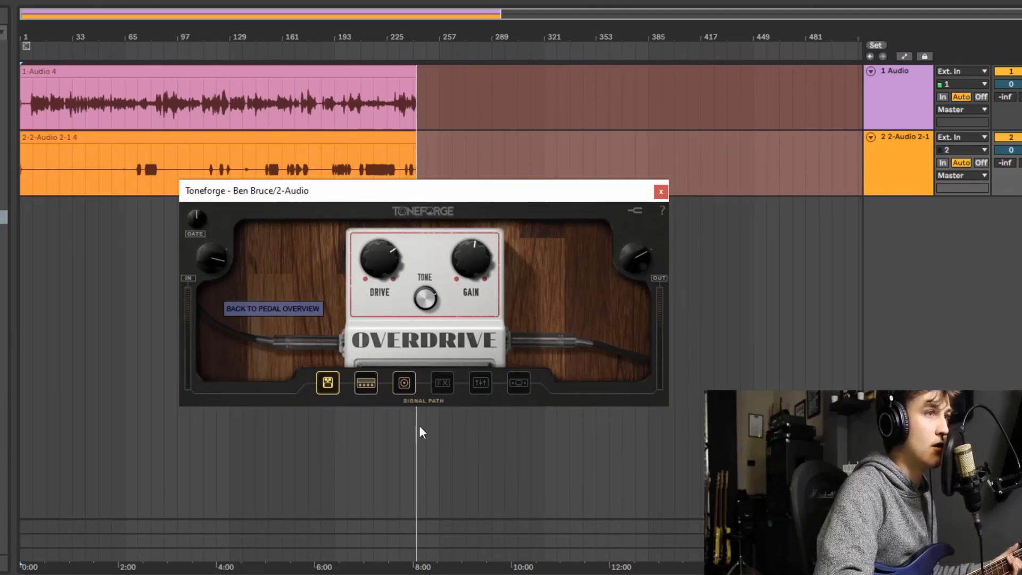
- Go to the FX section of the signal path, show its pedal overview, and turn the section on
click(373, 380)
click(401, 381)
click(441, 384)
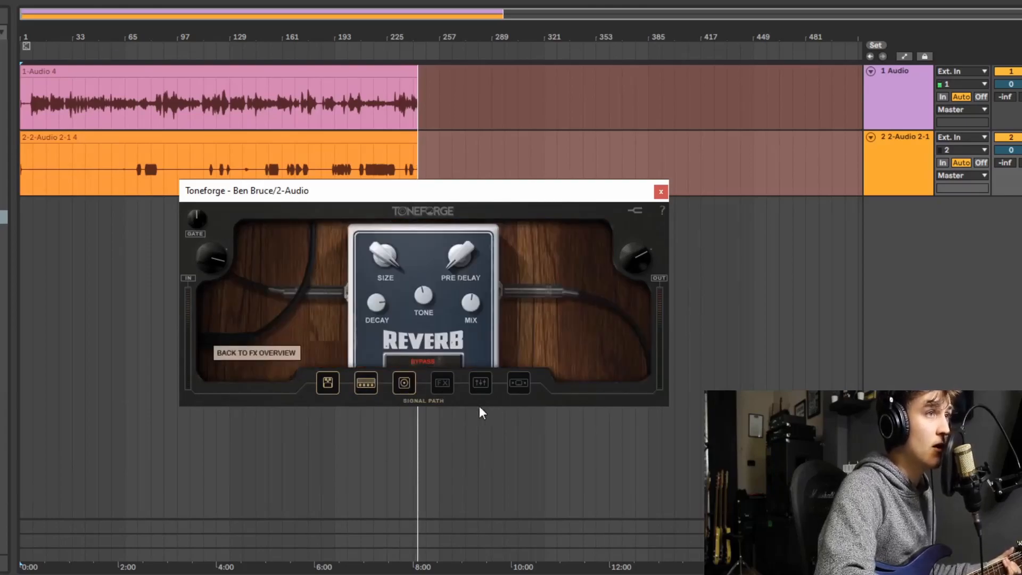
click(255, 352)
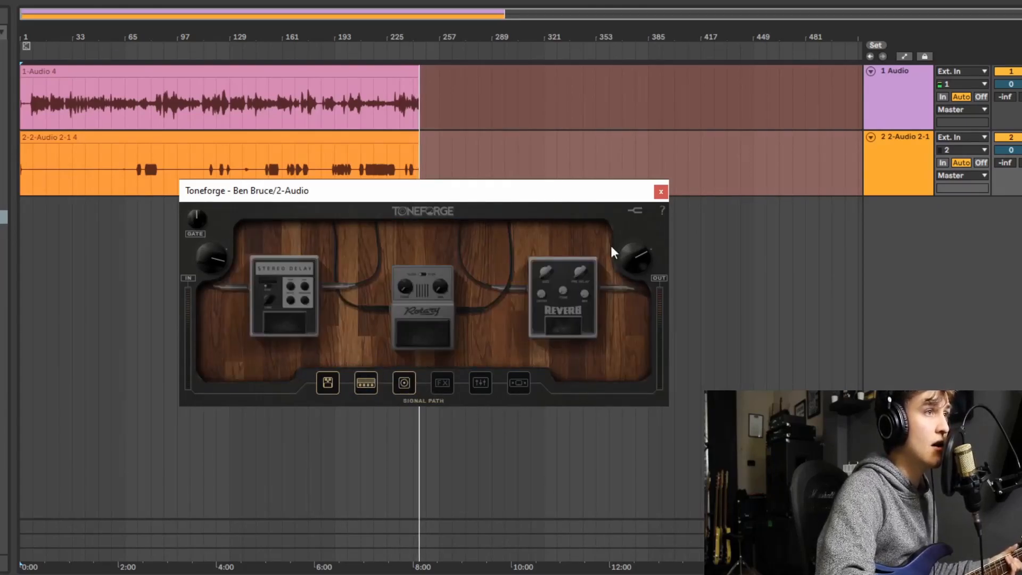
click(441, 384)
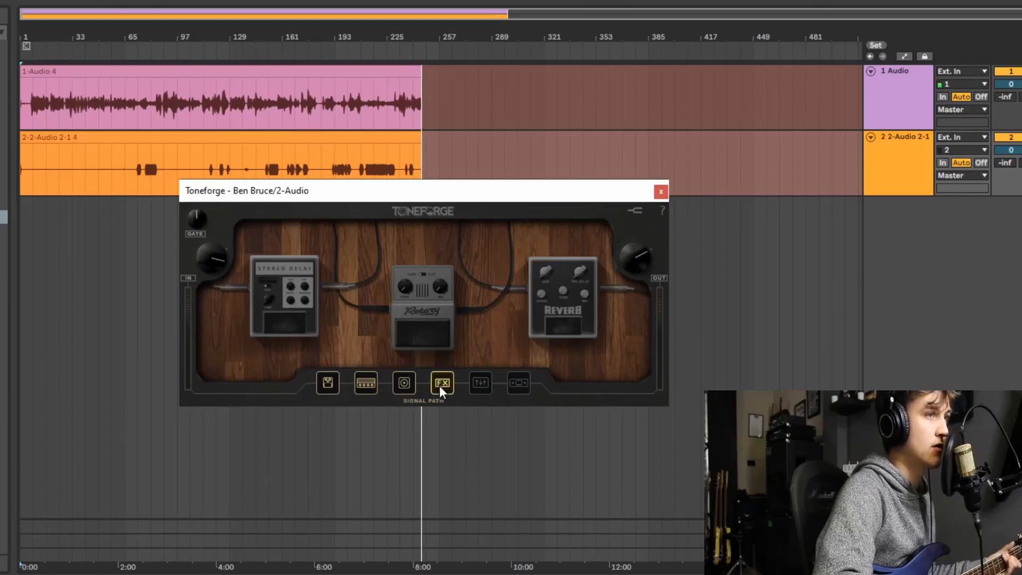
- Examine the controls of the Stereo Delay, Rotary and Reverb pedals one by one from the FX overview
click(302, 306)
click(264, 353)
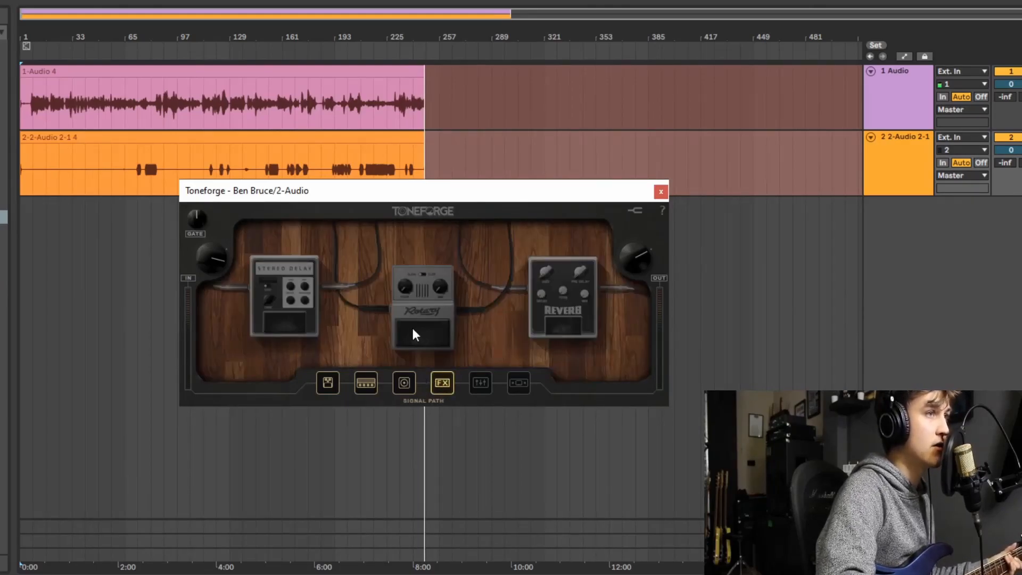
click(415, 333)
click(257, 354)
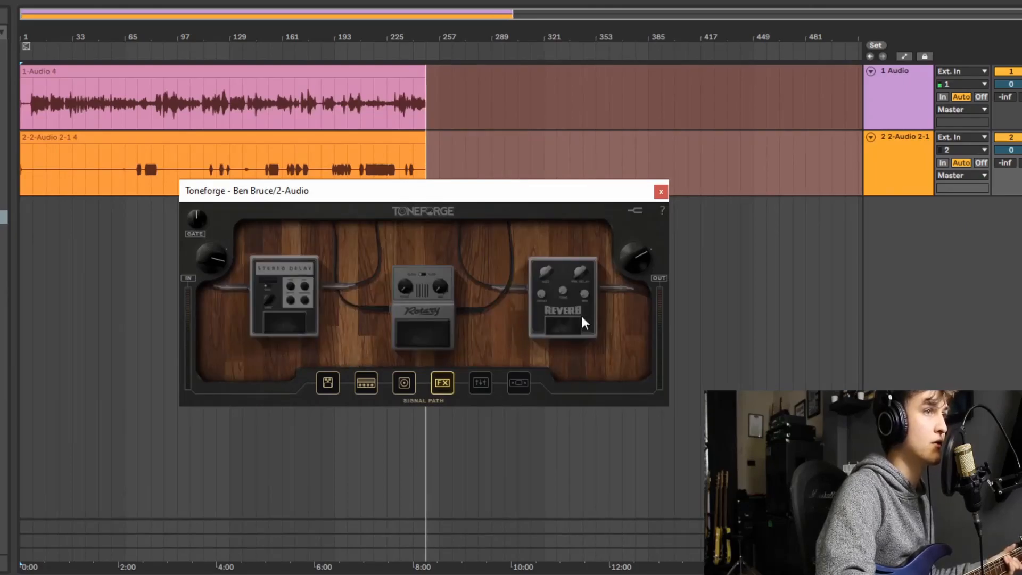
click(573, 314)
click(264, 354)
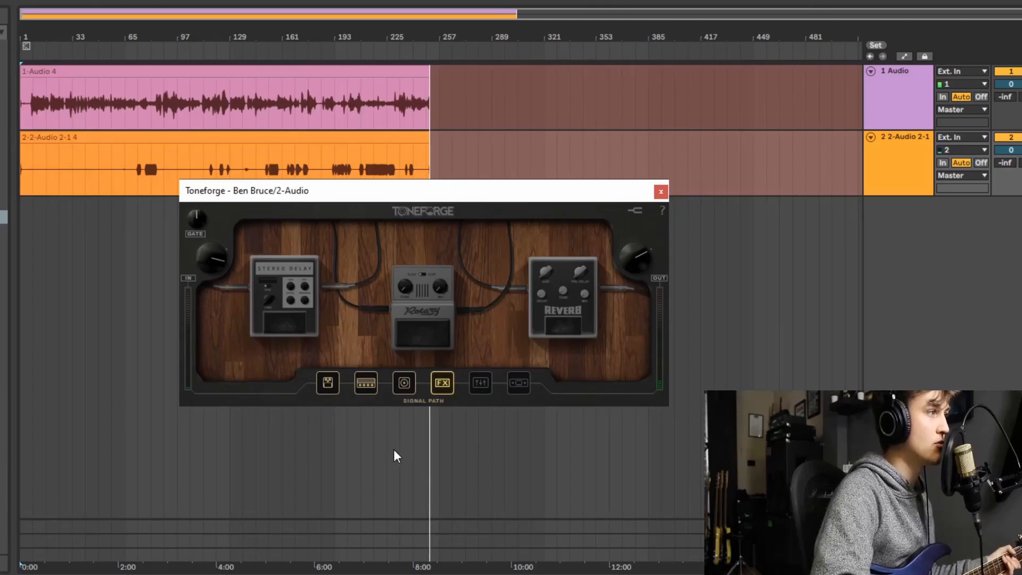
- Turn on the Stereo Delay, set its synced time to 4, and adjust its offset
click(310, 327)
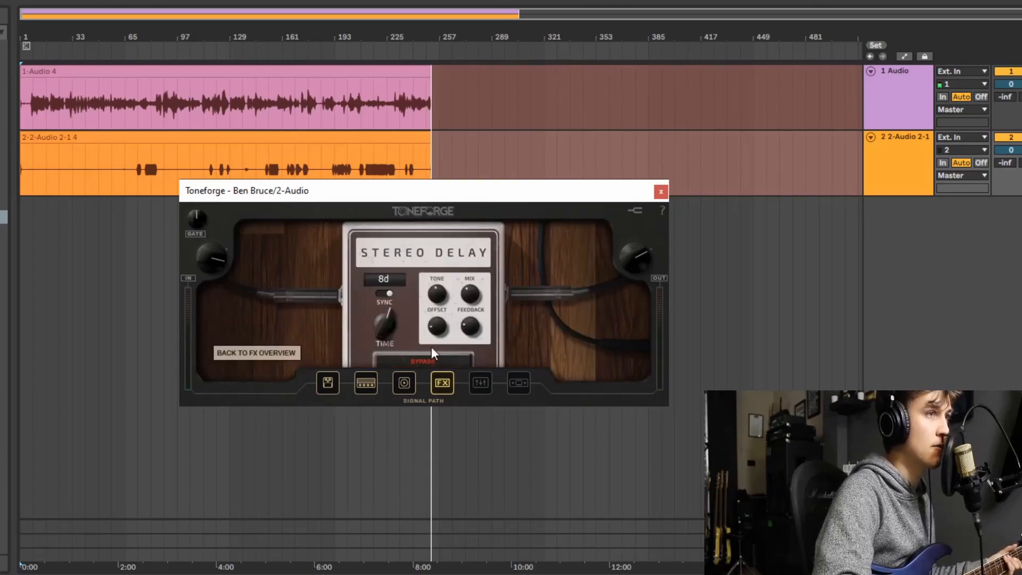
click(423, 361)
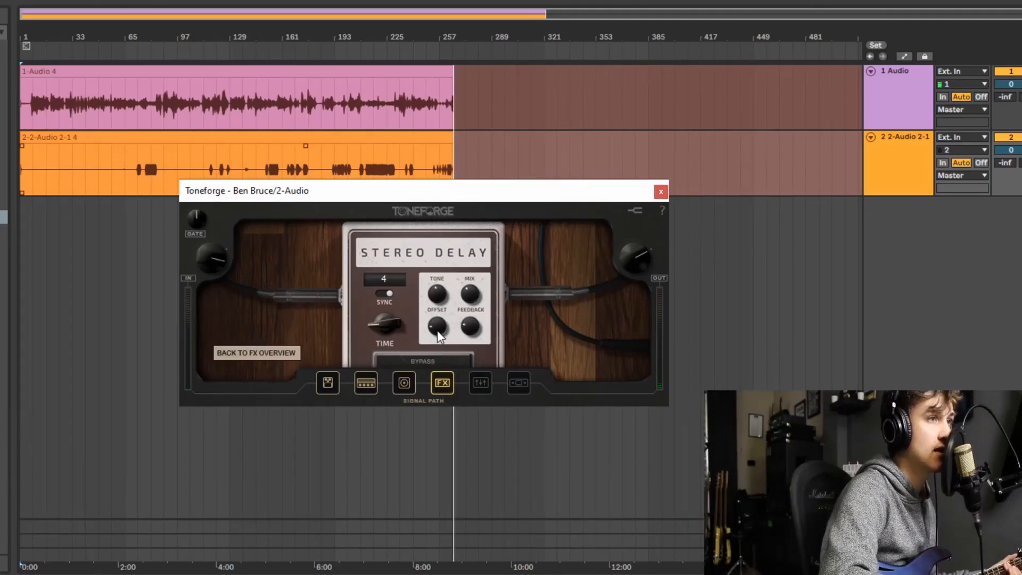
drag(433, 330, 429, 325)
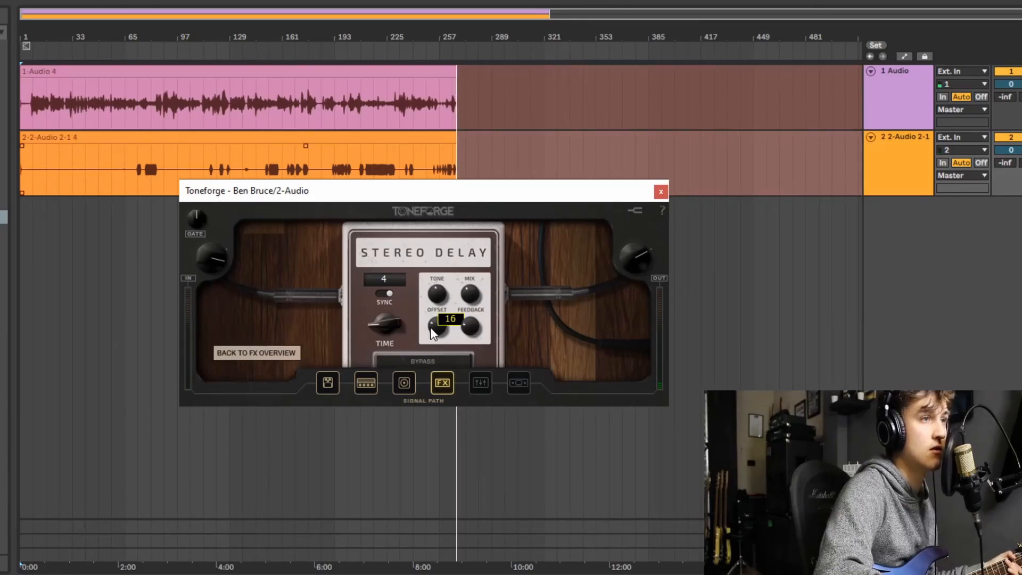
drag(431, 333, 435, 324)
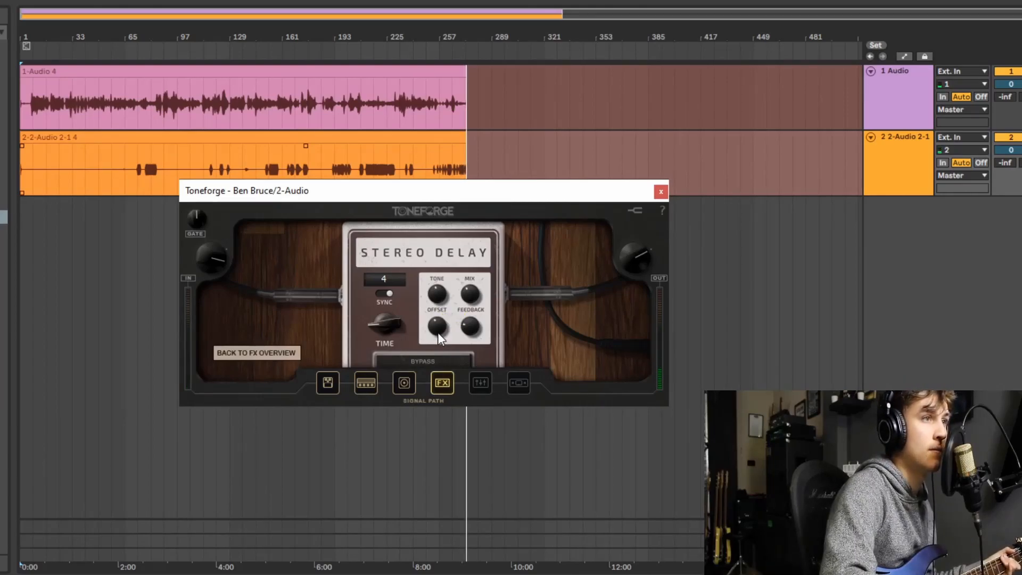
- Reopen the Stereo Delay and move the Ableton Live window so the project tempo can be checked
click(286, 352)
click(290, 314)
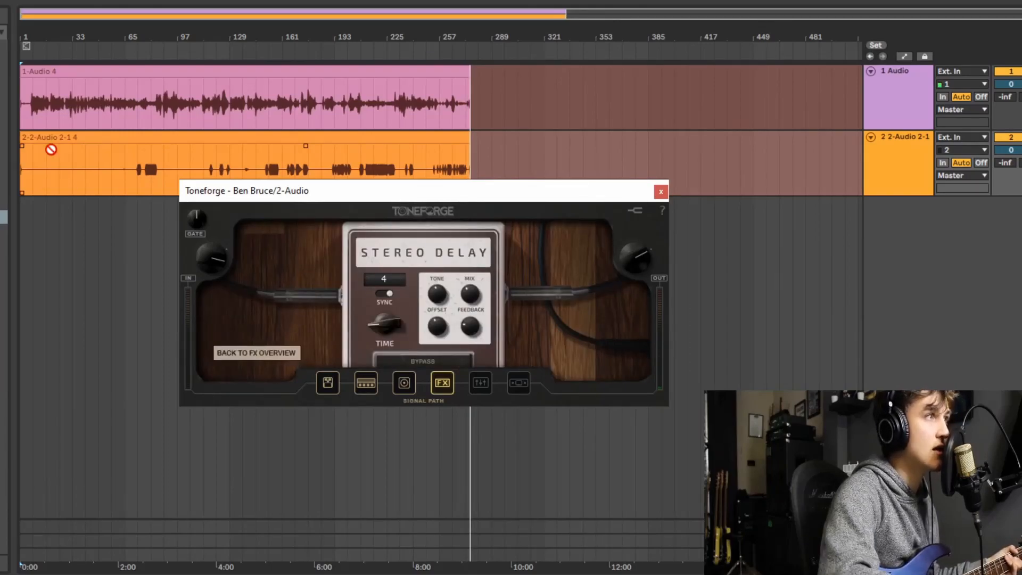
drag(39, 0, 421, 63)
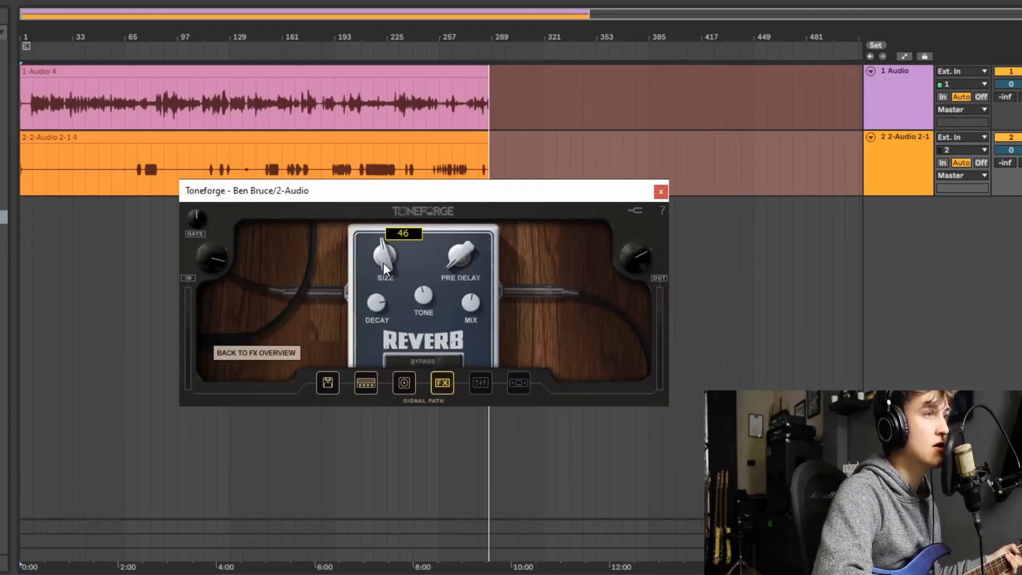
- Turn on the Reverb pedal and compare the sound with size and decay lowered and raised again
drag(383, 262, 373, 248)
drag(380, 306, 384, 323)
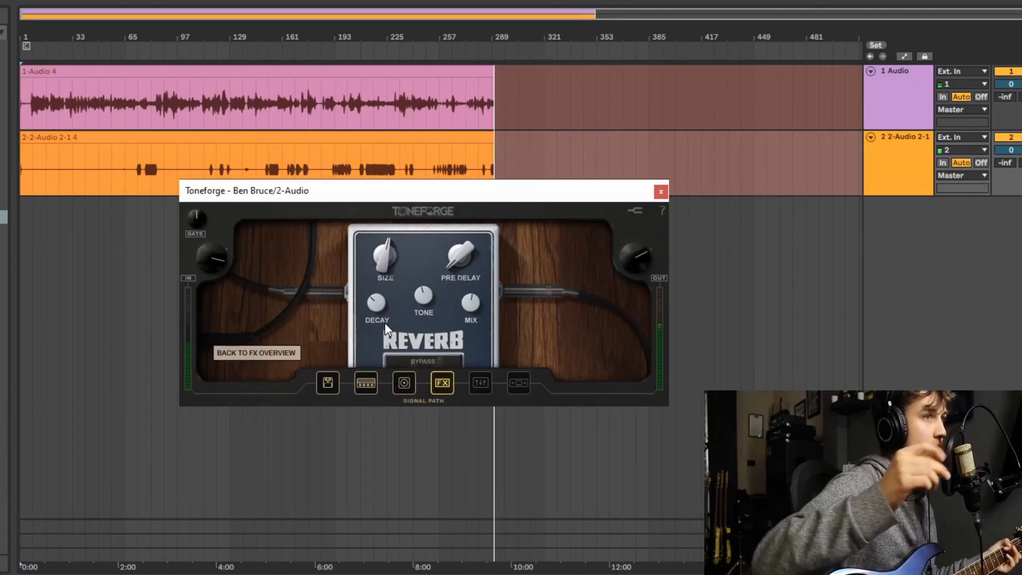
drag(386, 269, 366, 244)
drag(375, 300, 367, 288)
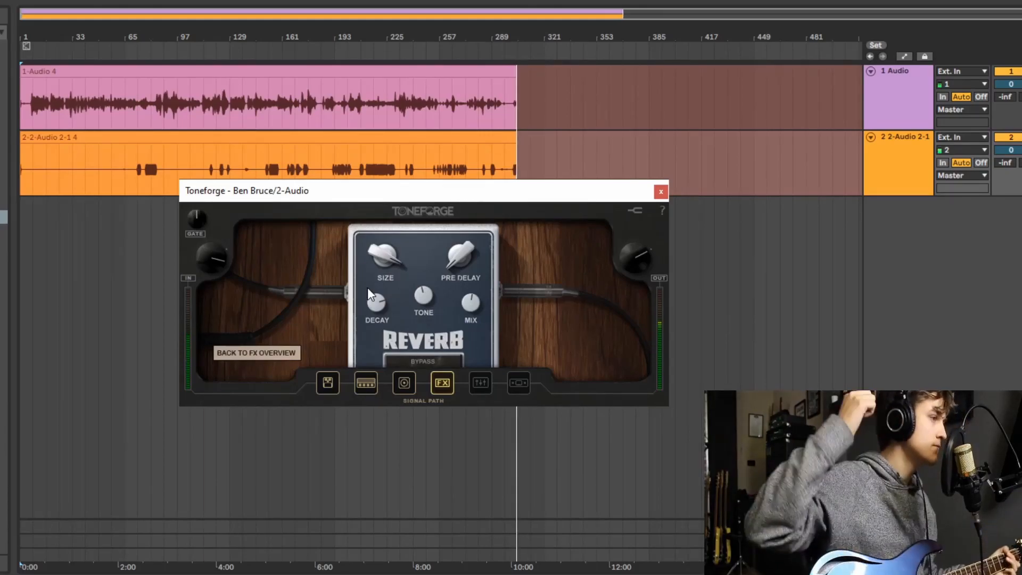
- Turn on the Stereo Delay alongside the Reverb, audition them together, and return to the FX overview
click(281, 352)
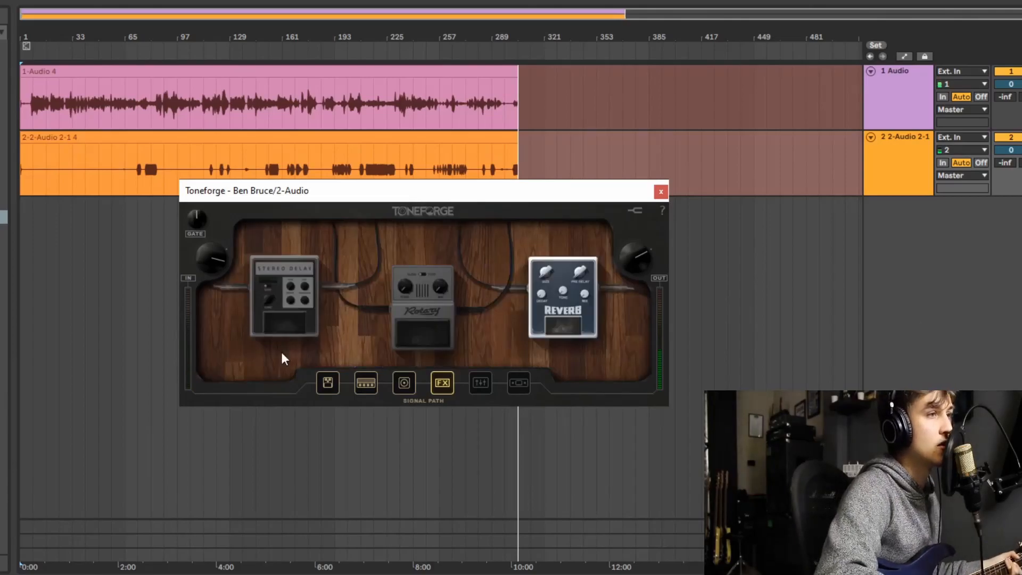
click(287, 327)
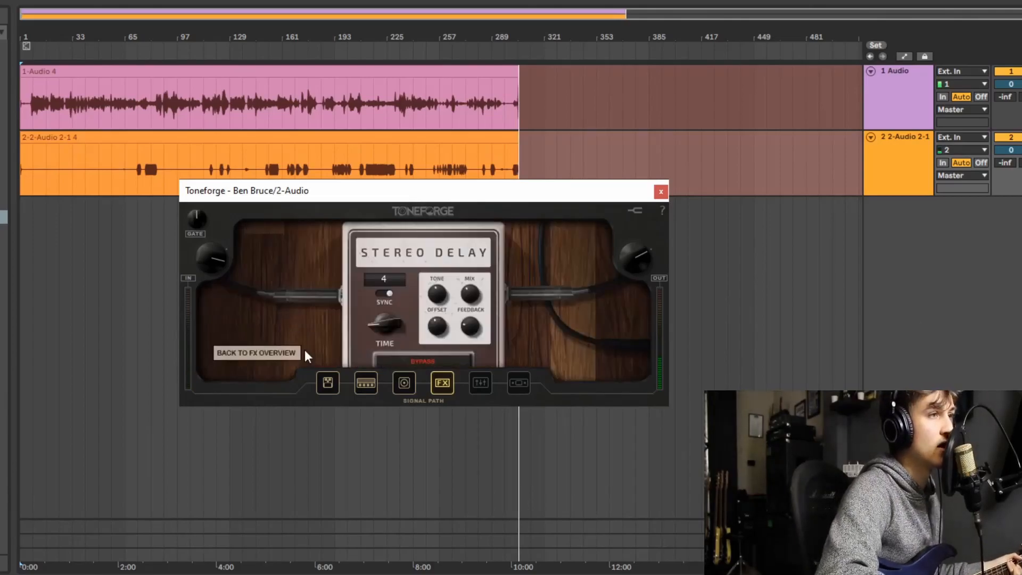
click(426, 361)
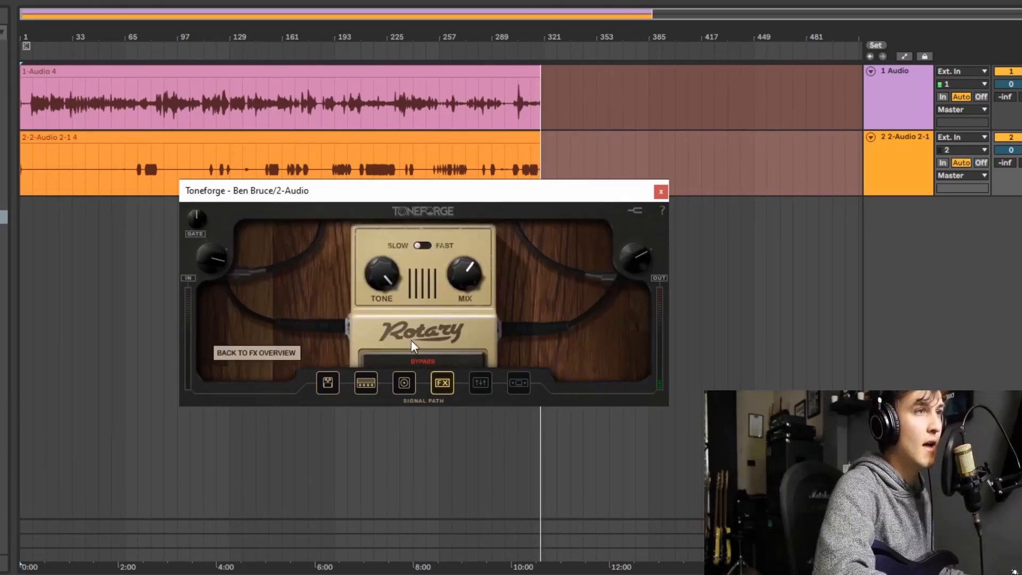
click(253, 355)
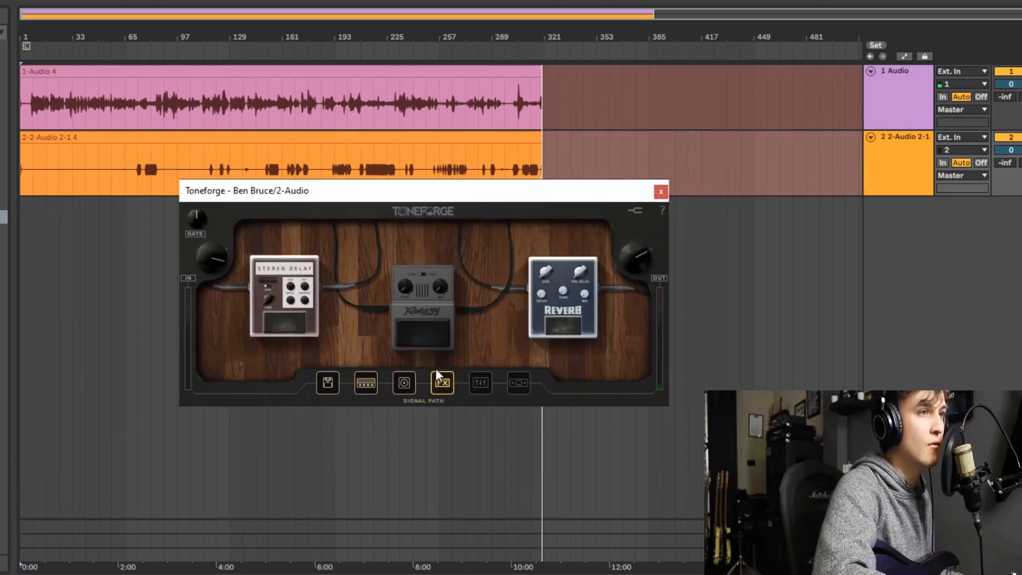
- Bypass both the Stereo Delay and the Reverb pedals in the FX section
click(296, 328)
click(294, 353)
click(563, 326)
click(290, 354)
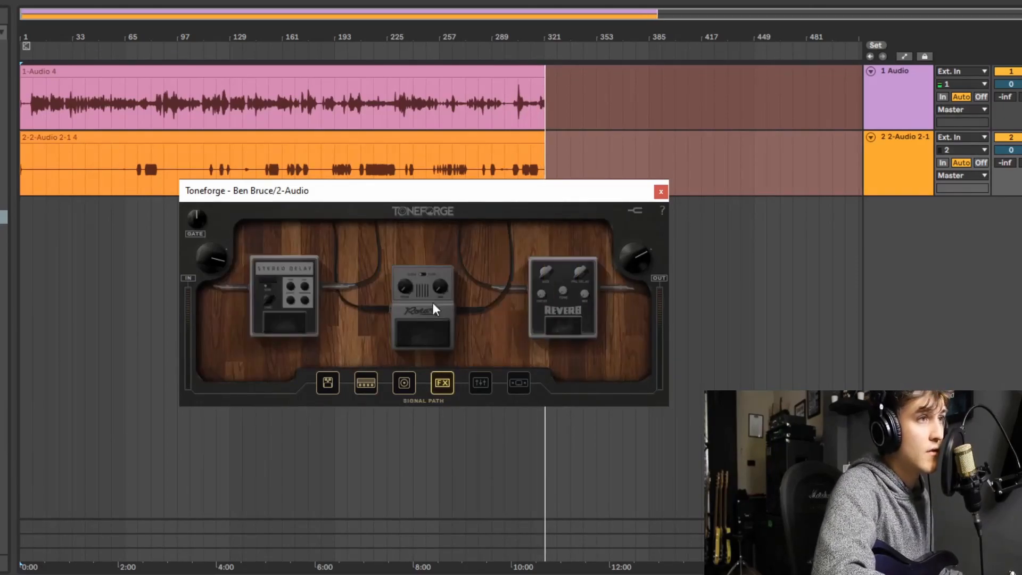
- Audition the Rotary pedal with its tone lowered, and bypass both the pedal and the FX section
click(429, 315)
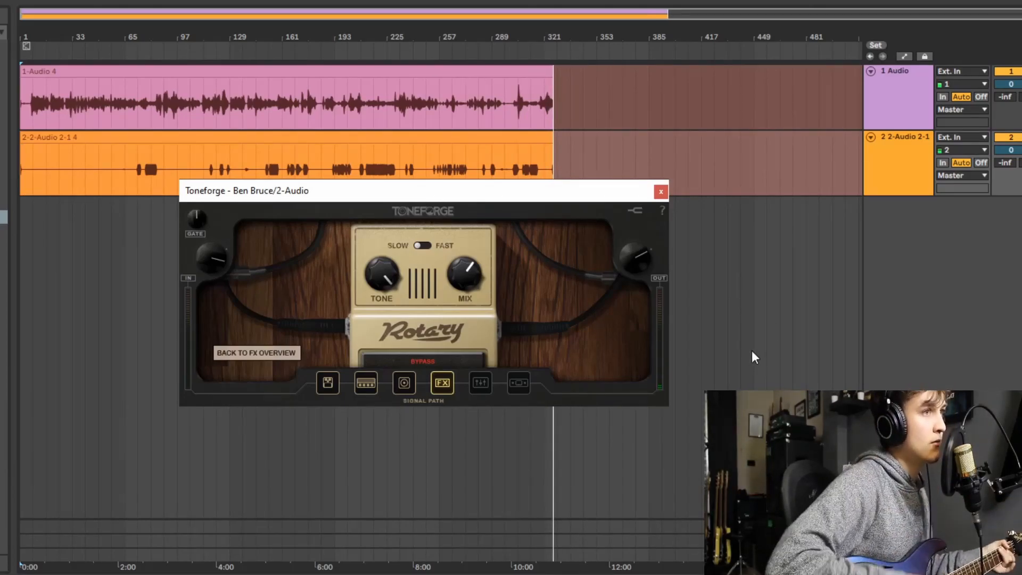
click(416, 366)
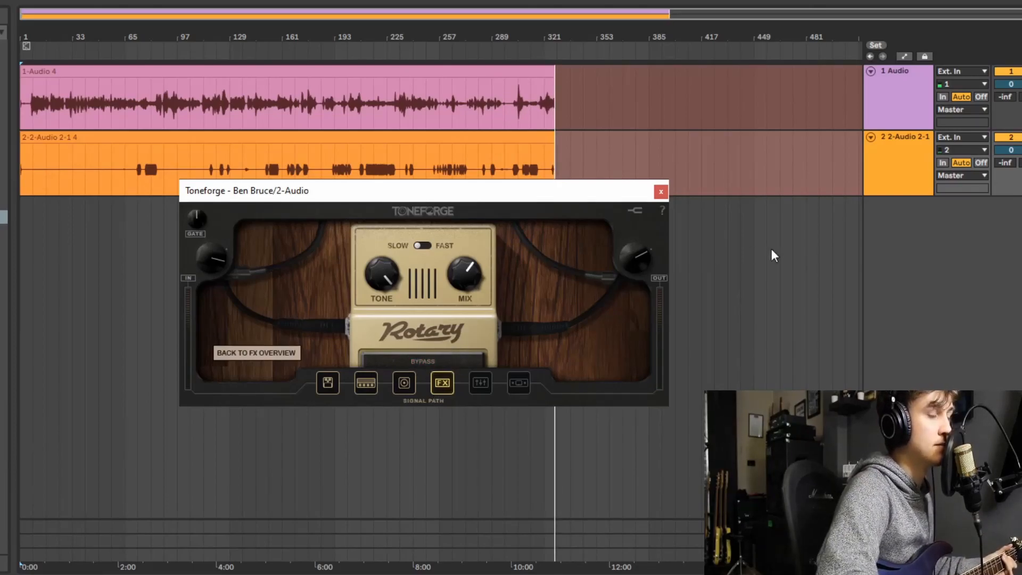
drag(393, 264, 372, 315)
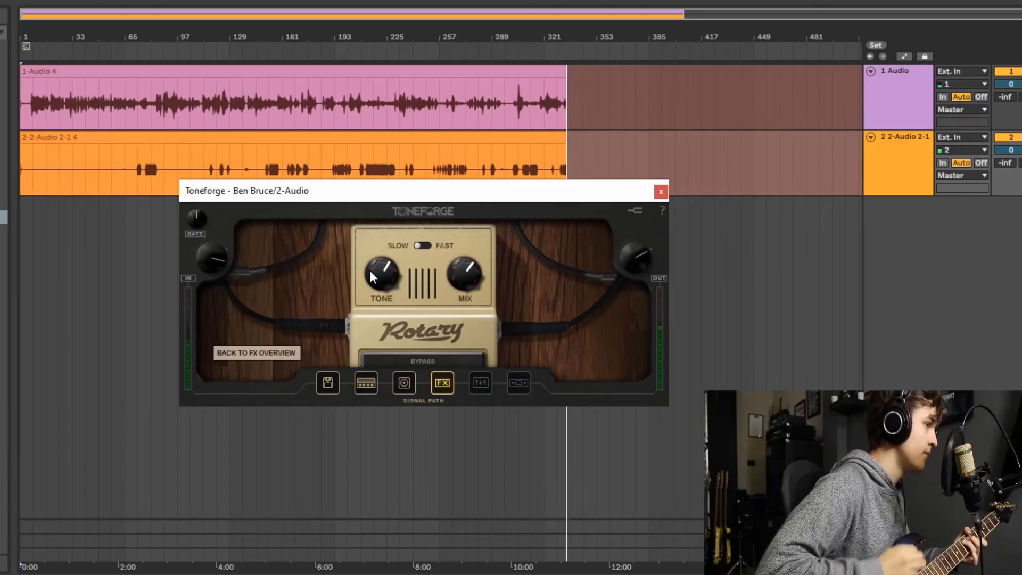
click(302, 352)
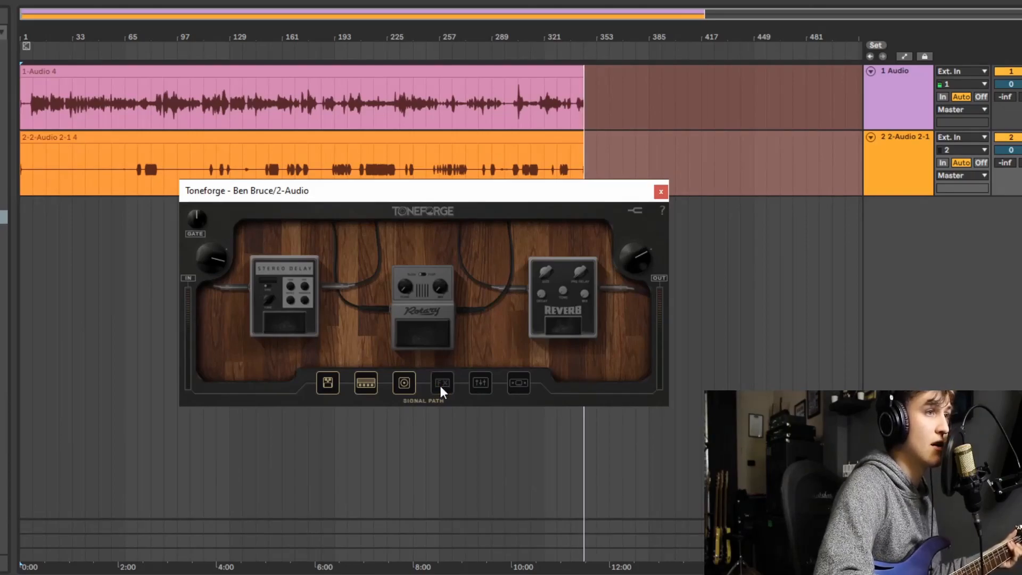
- Turn on the Parametric EQ, raise the fourth band's Q, and try a gain boost there before lowering it to near 0 dB
click(475, 383)
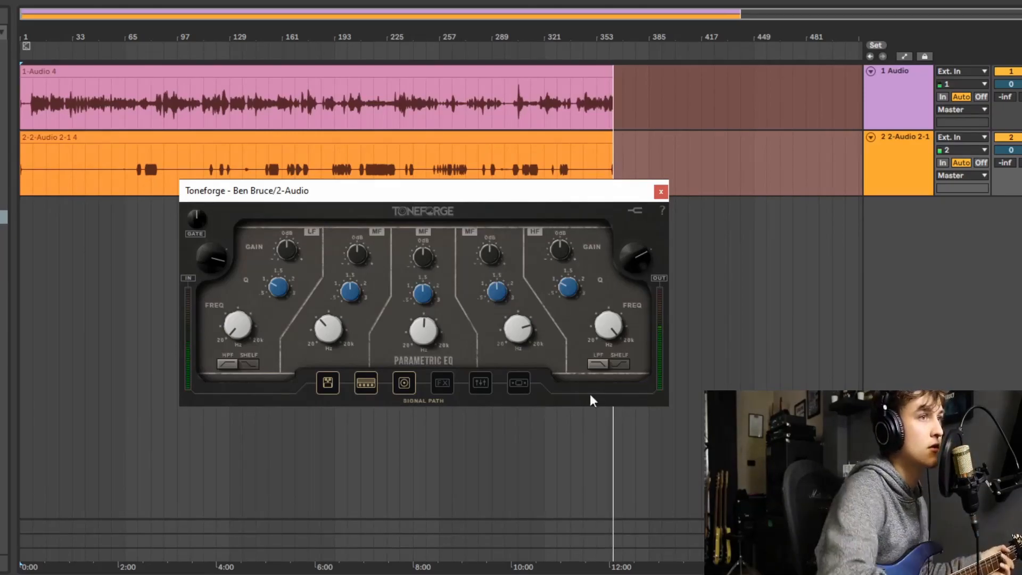
click(481, 382)
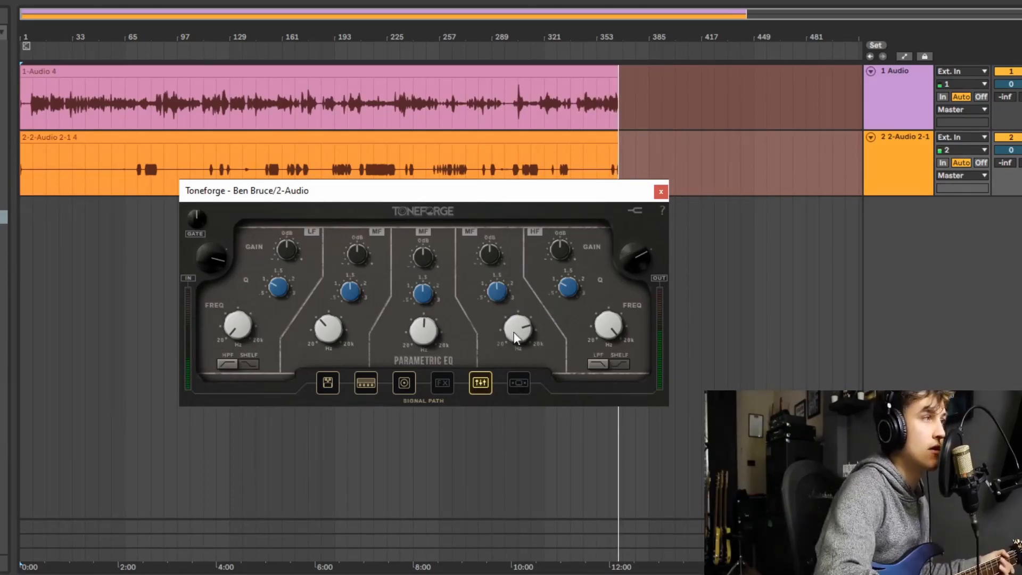
mouse_move(516, 333)
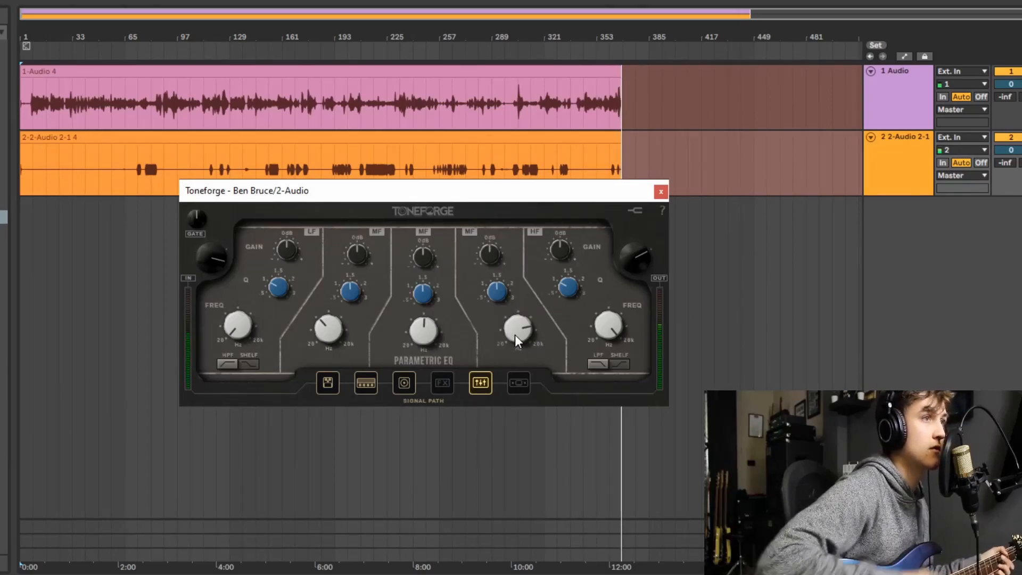
drag(498, 293, 485, 225)
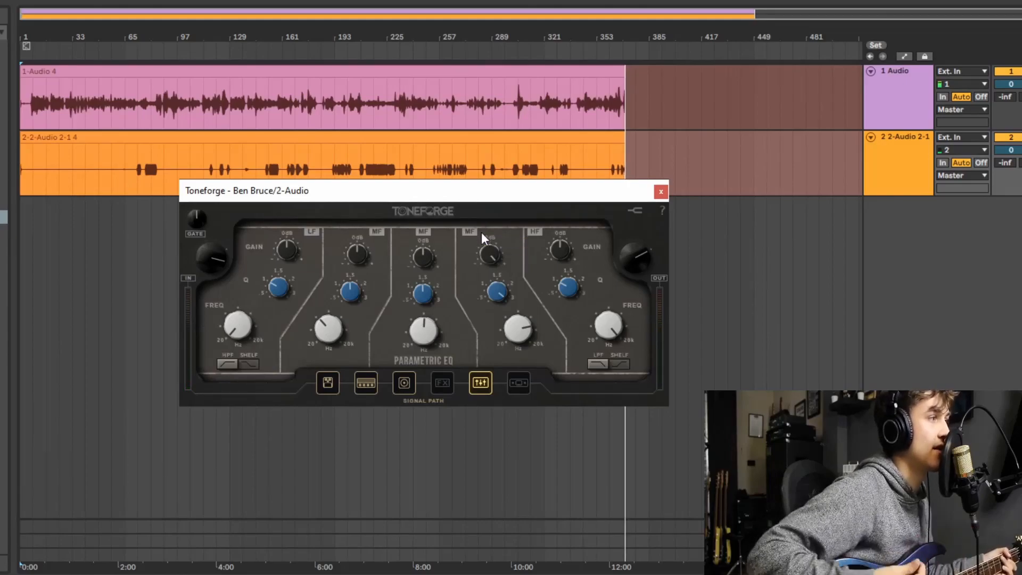
drag(486, 233, 488, 279)
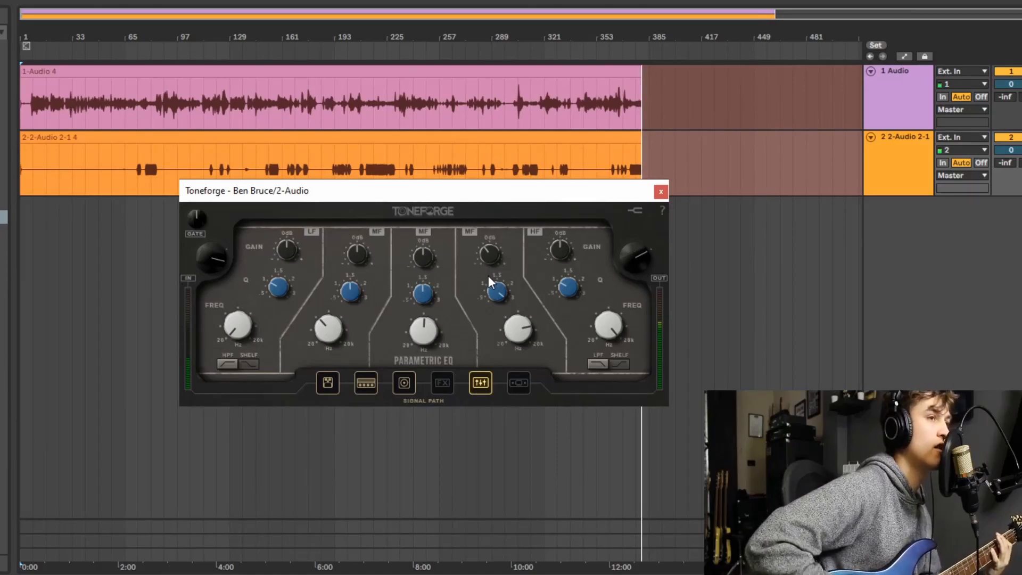
- Turn on the Limiter and lower its threshold to between -10 and -5 dB
click(518, 382)
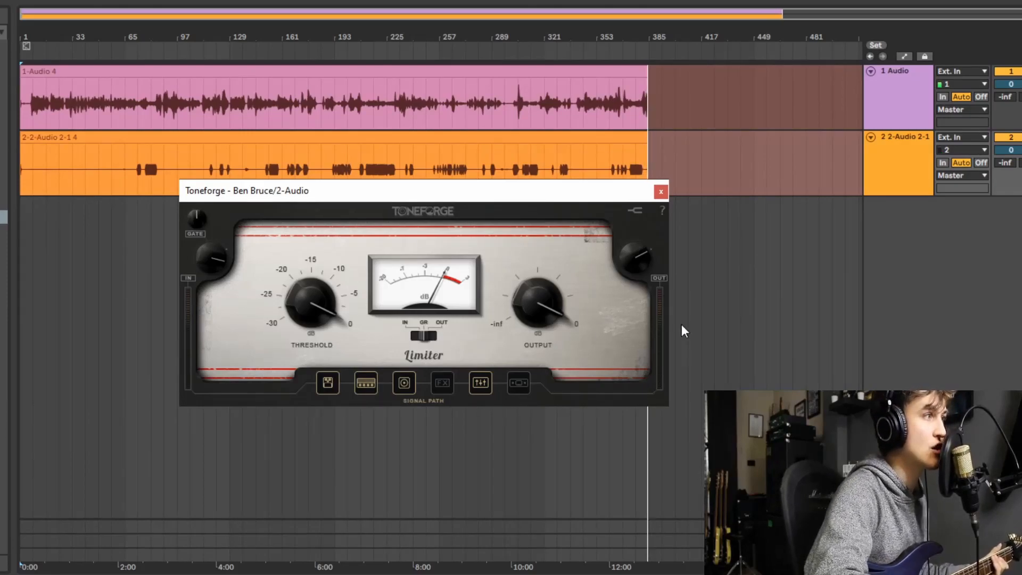
click(518, 383)
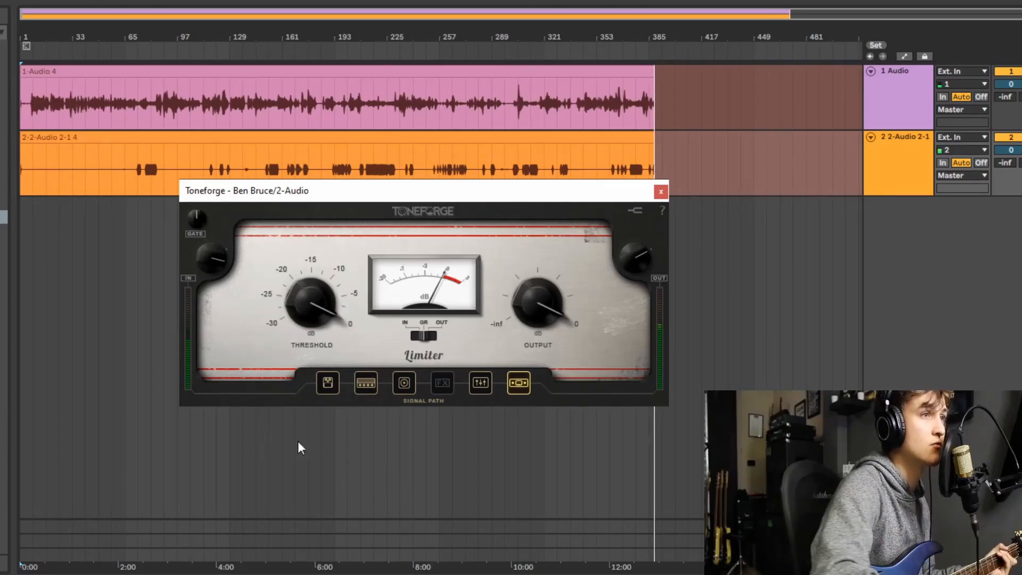
drag(334, 277, 322, 308)
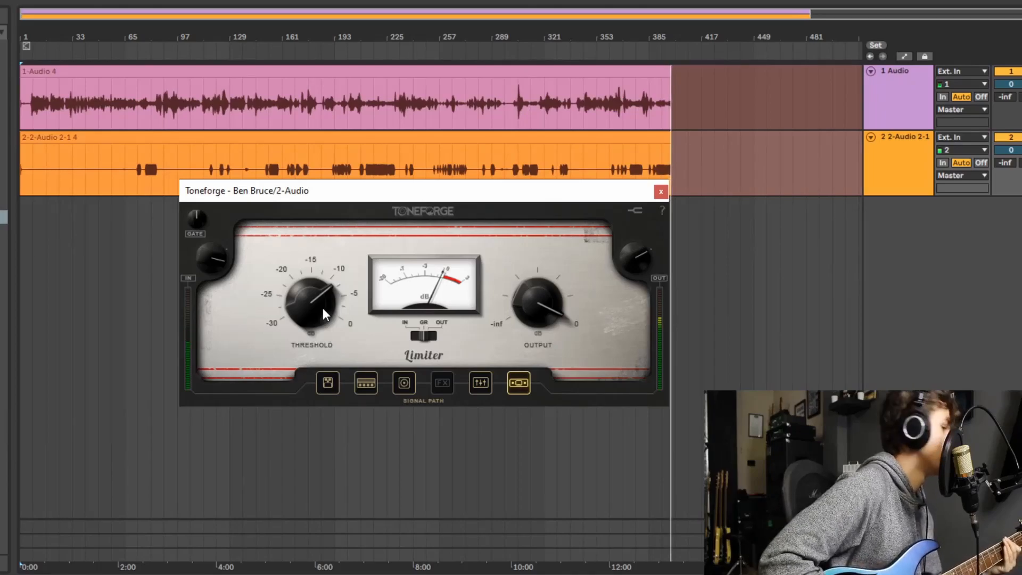
- Move the plugin window lower and review the signal path backwards from the EQ to the Overdrive pedal
drag(570, 190, 569, 272)
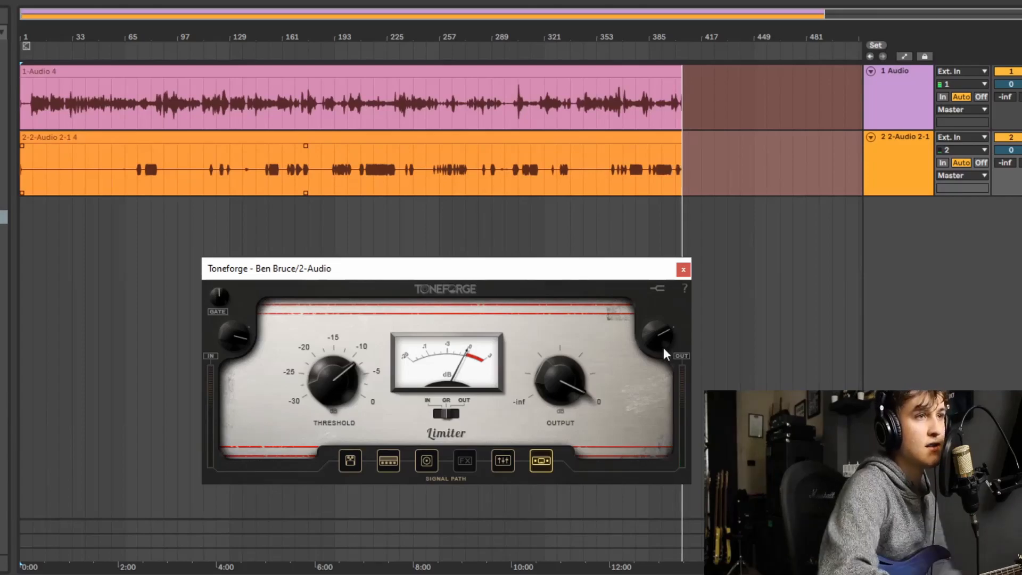
click(491, 461)
click(455, 462)
click(429, 459)
click(391, 458)
click(350, 460)
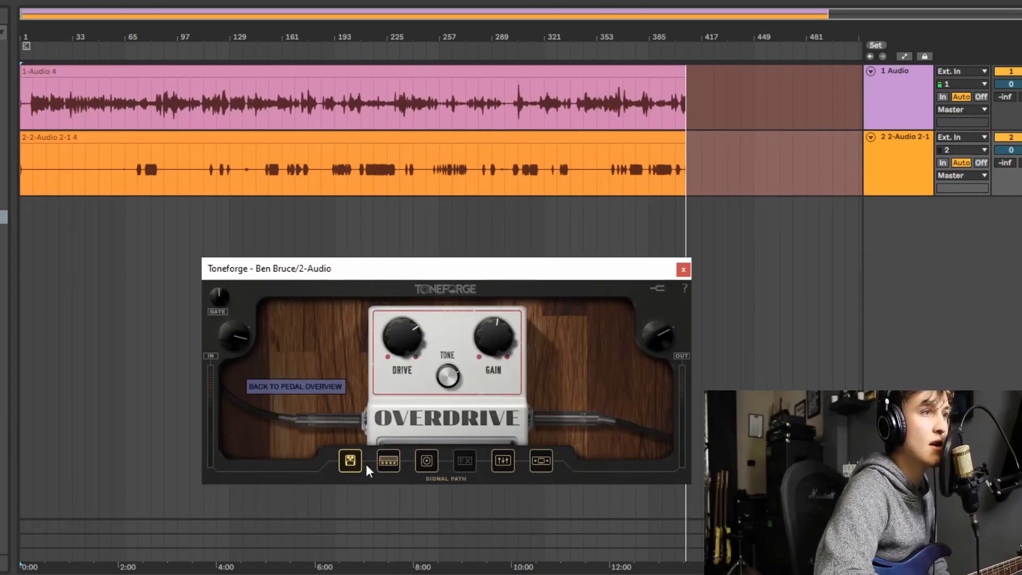
- Review the signal path in order from the pedals through the amp, cabinet, FX and Parametric EQ to the Limiter
click(384, 461)
drag(491, 272, 492, 244)
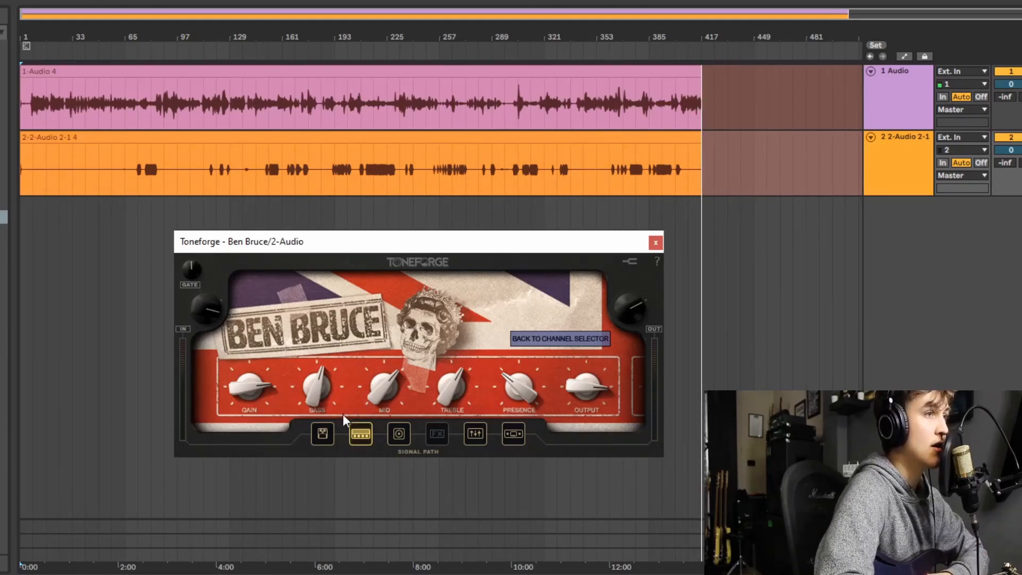
click(322, 433)
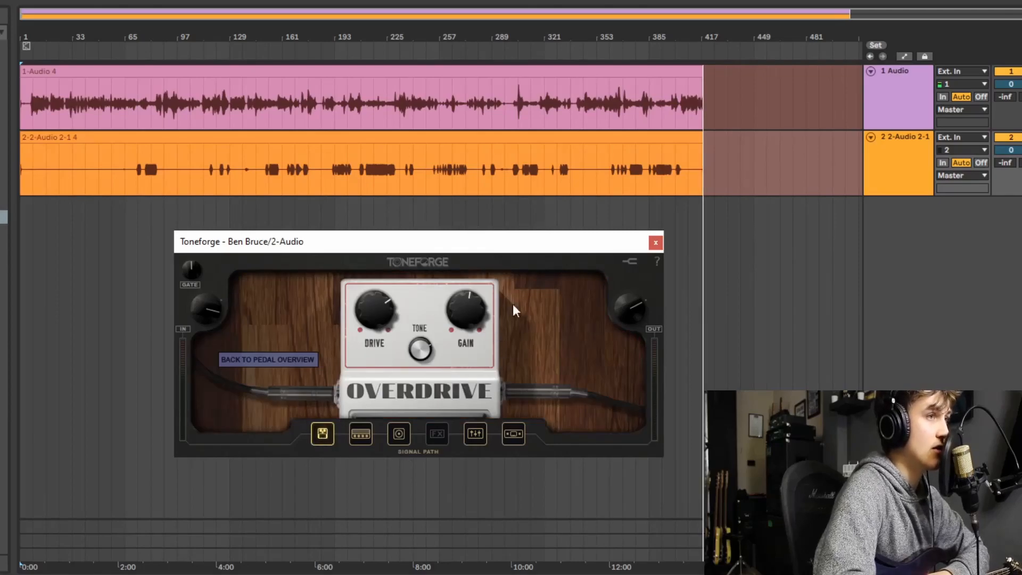
click(280, 362)
click(355, 431)
click(399, 433)
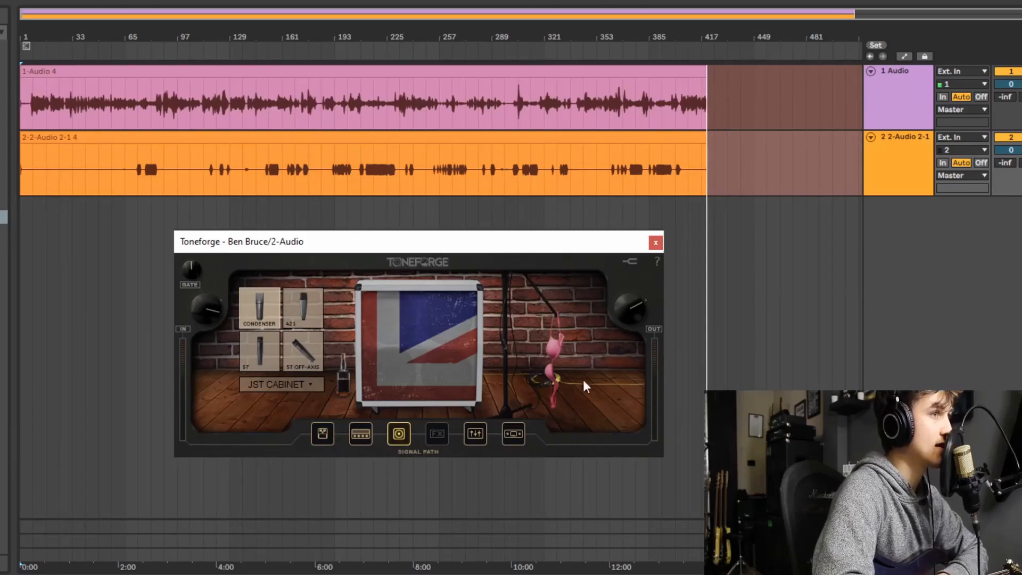
click(434, 432)
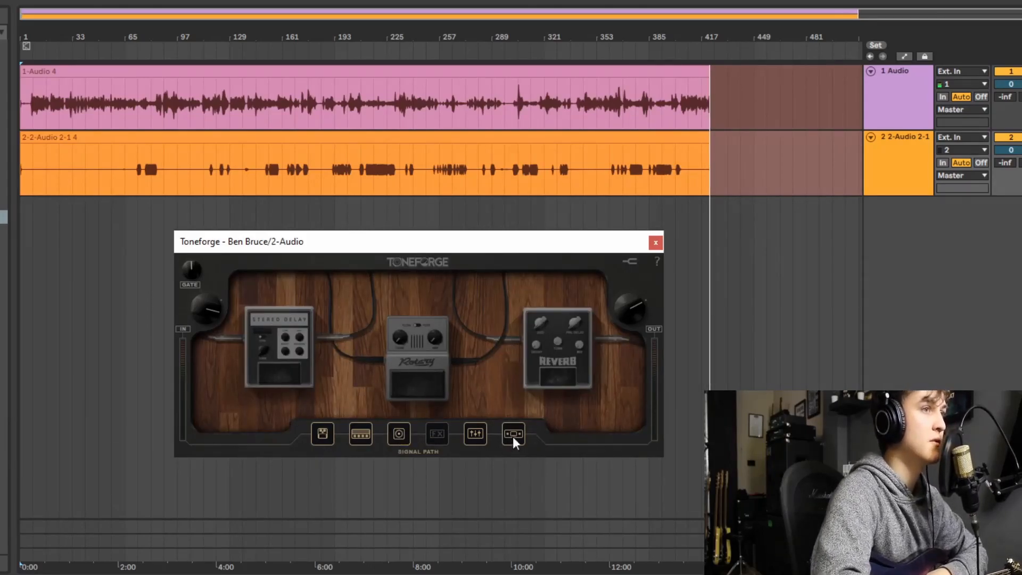
click(475, 433)
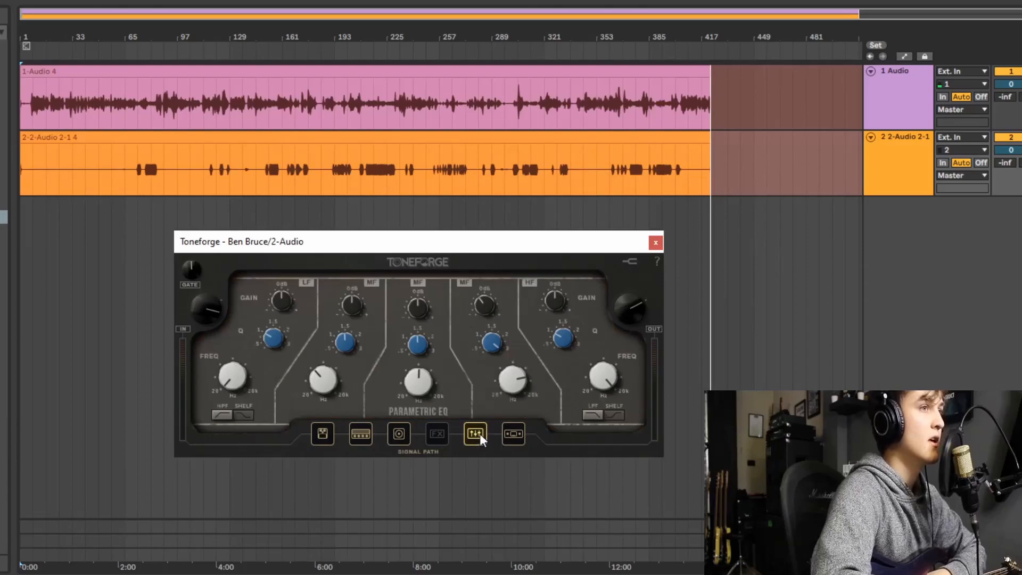
click(516, 435)
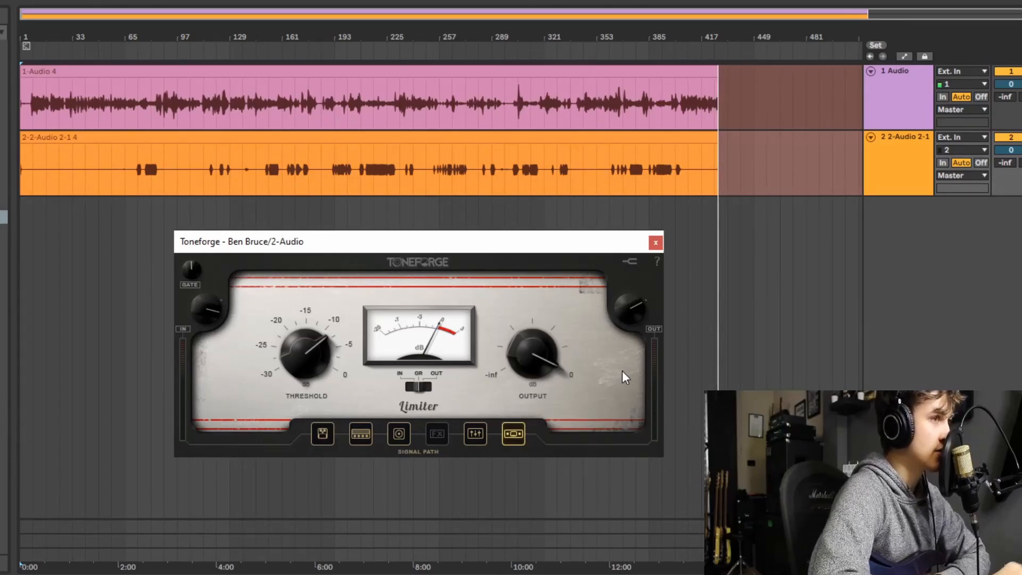
- Return to the Ben Bruce amp's controls and reposition the plugin window beneath the audio tracks
click(360, 433)
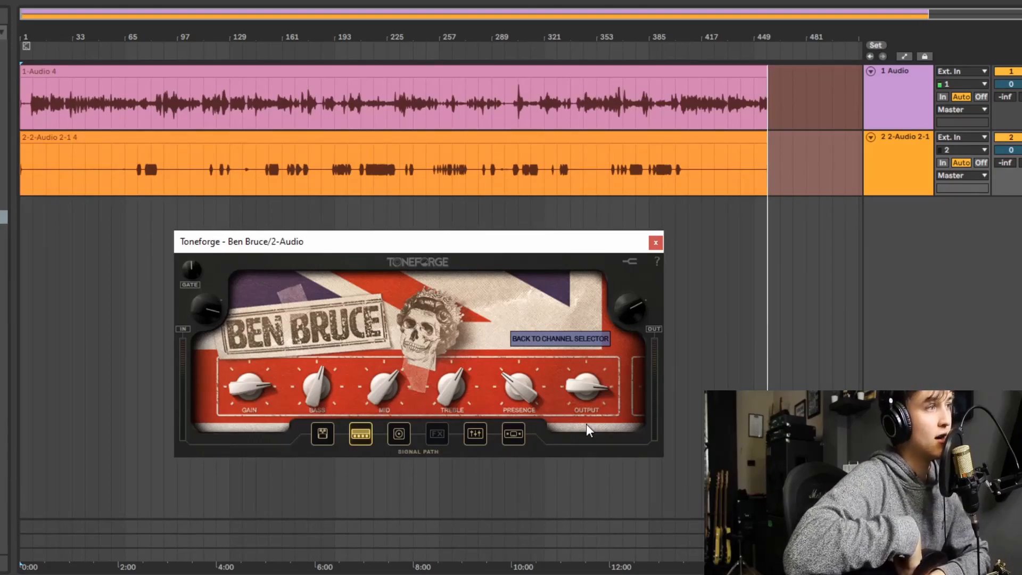
drag(509, 246, 540, 230)
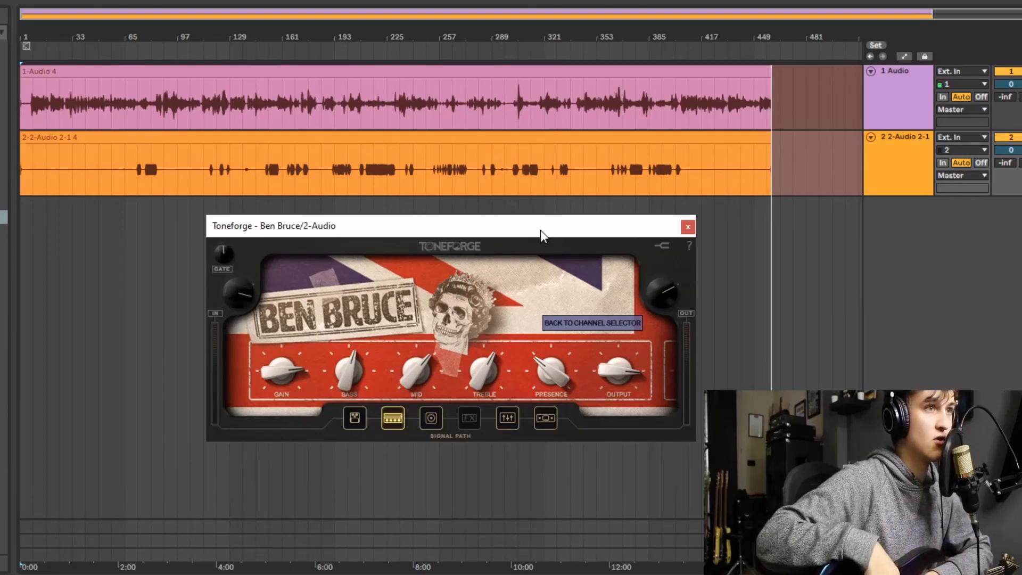
drag(472, 228, 497, 236)
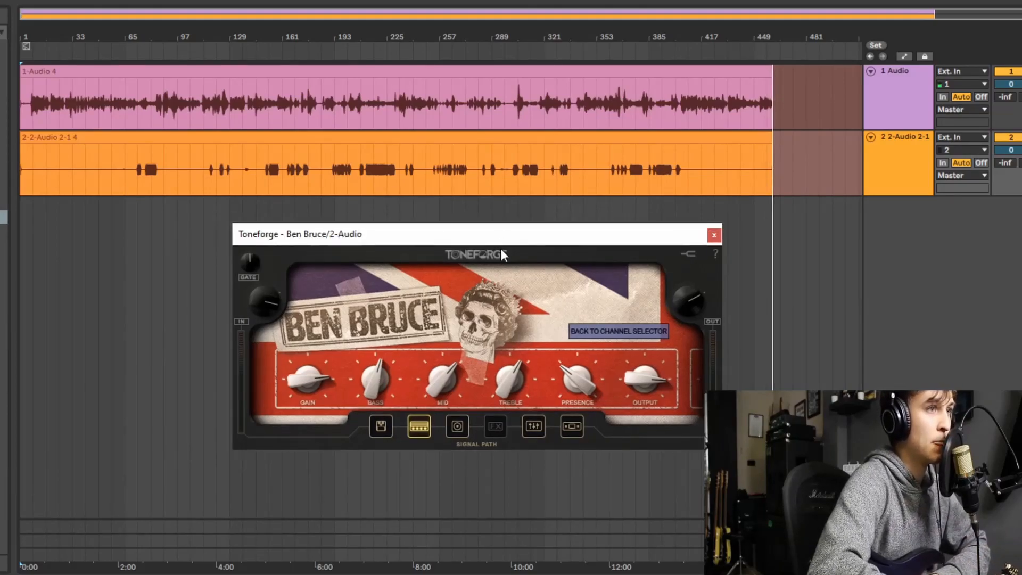